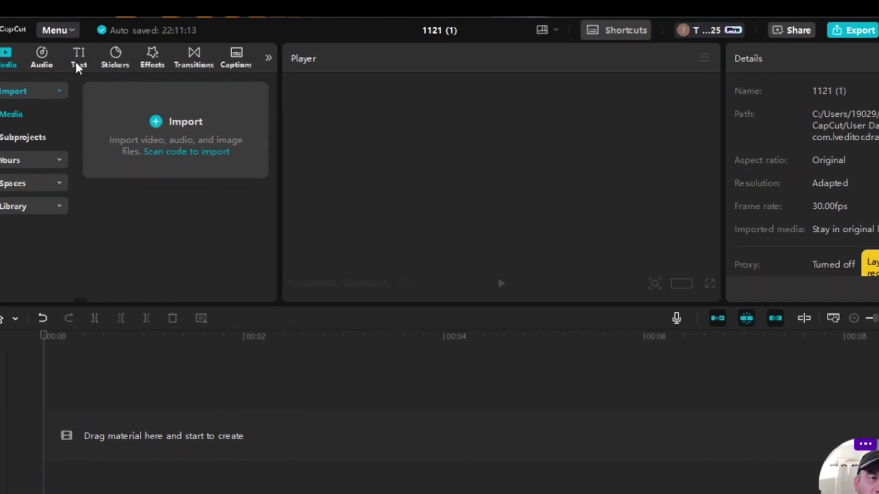
Add a Default text clip to the timeline from the text presets
left_click(79, 59)
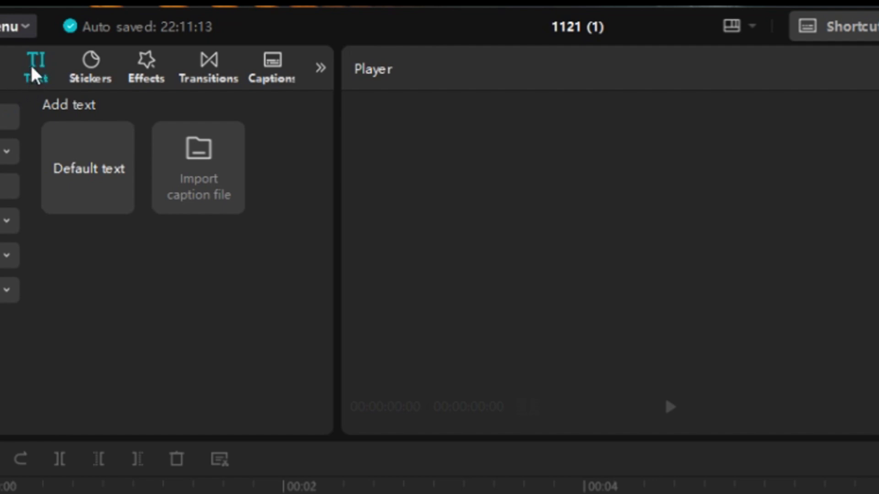
mouse_move(81, 193)
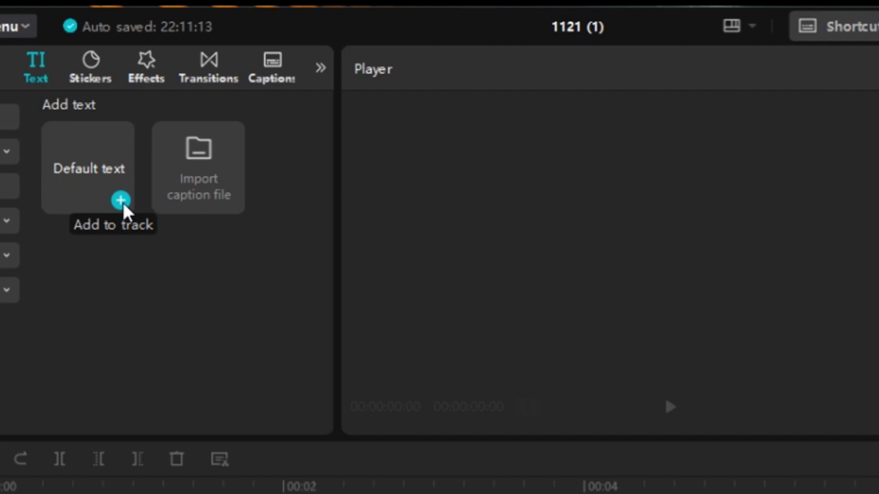
left_click(121, 201)
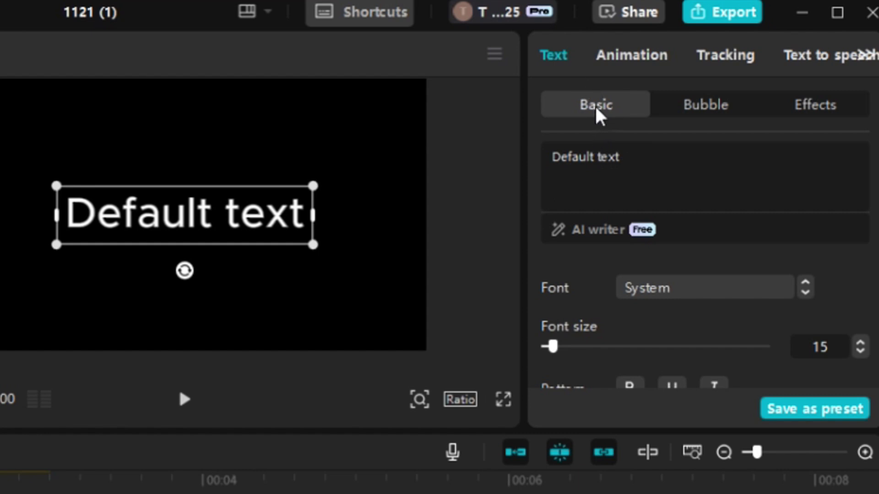
Replace the default text with 'Text', 'shifting' and 'animation' on three separate lines
left_click_drag(633, 156, 432, 145)
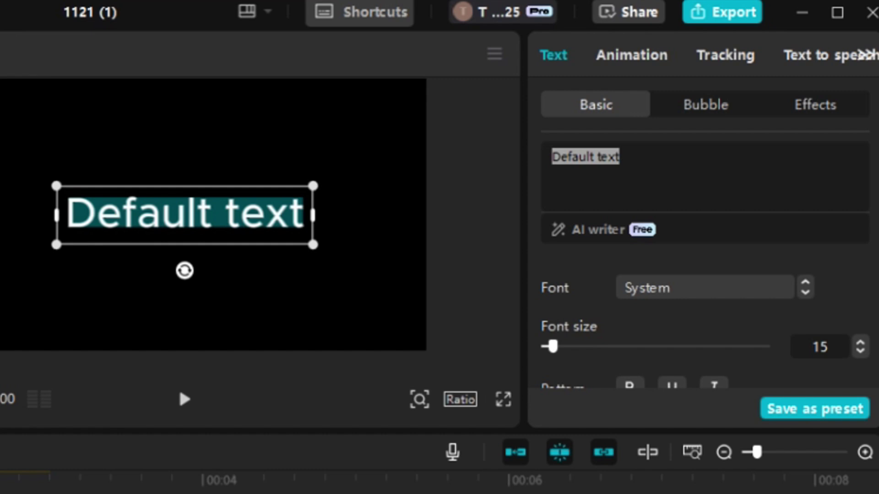
type("Text")
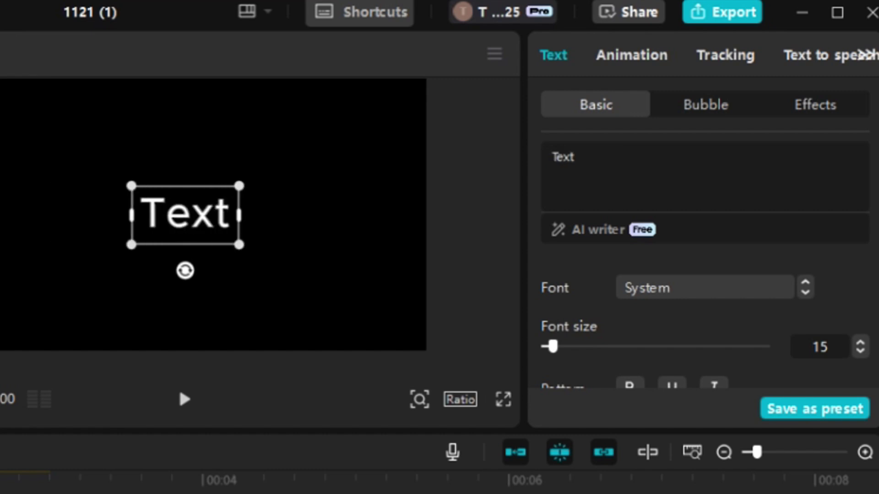
key("Return")
type("shif")
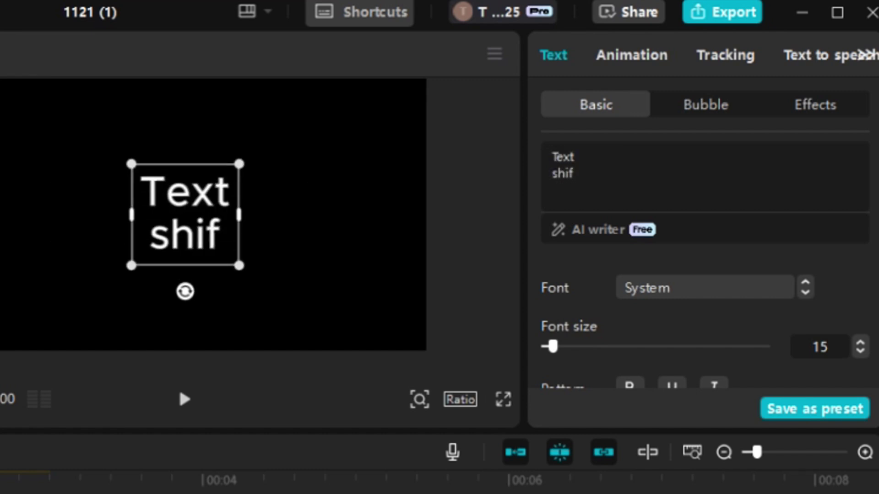
type("ting")
key("Return")
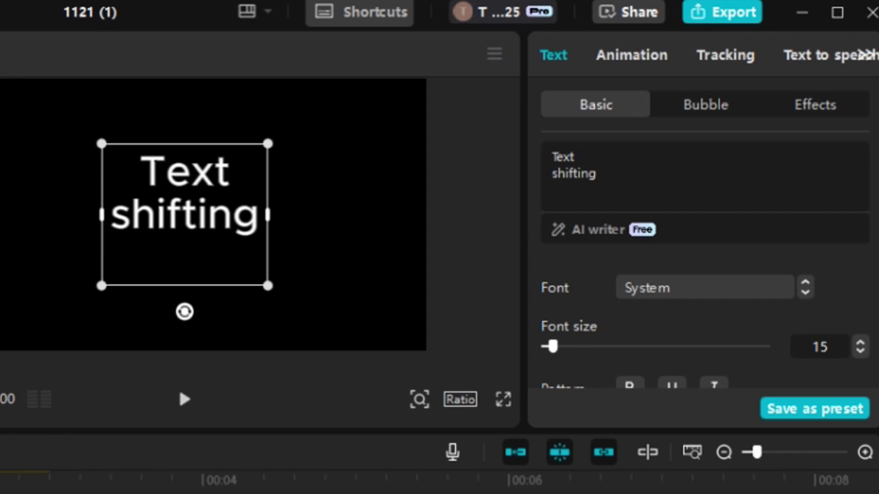
type("anim")
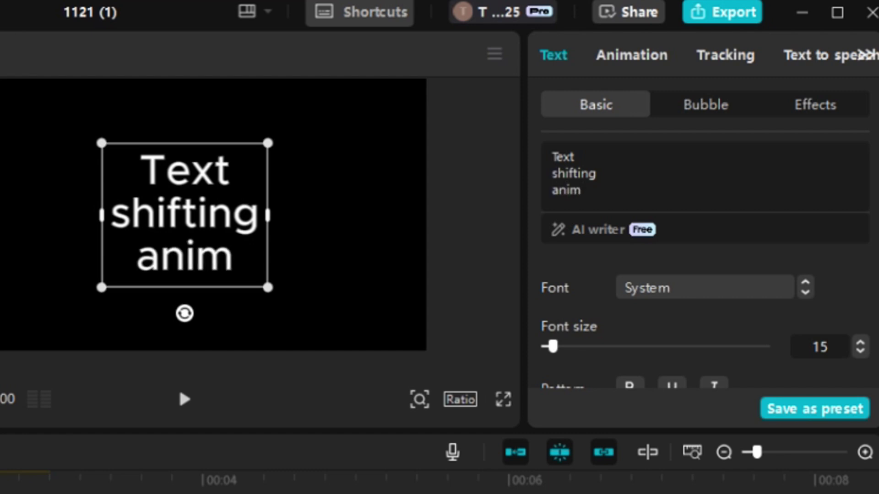
type("ation")
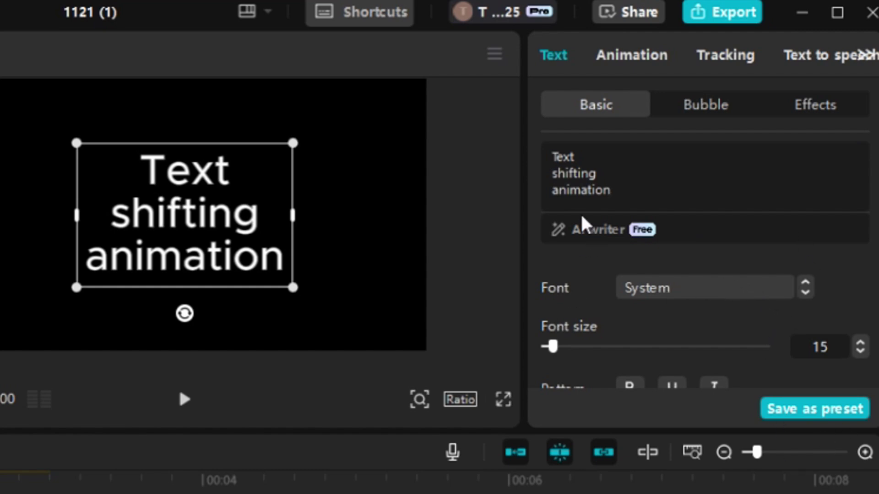
Apply the ZY Resolve font, then shrink the title slightly and move it right of centre
left_click(708, 300)
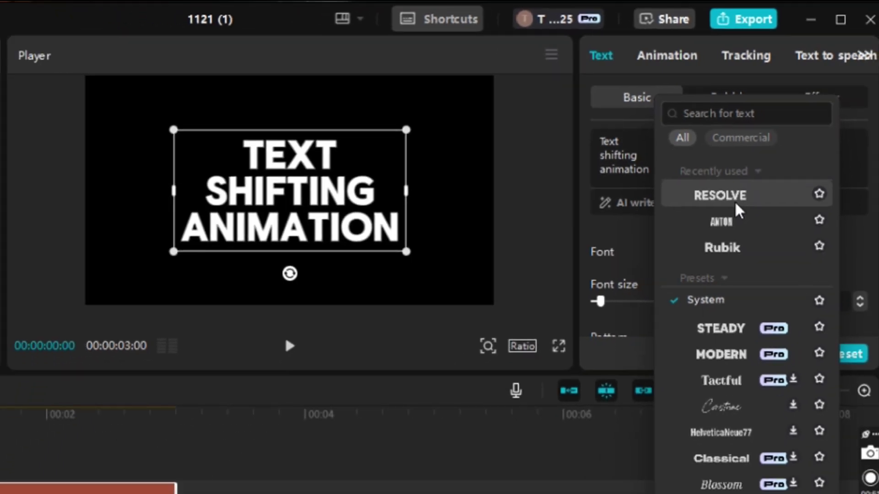
left_click(735, 205)
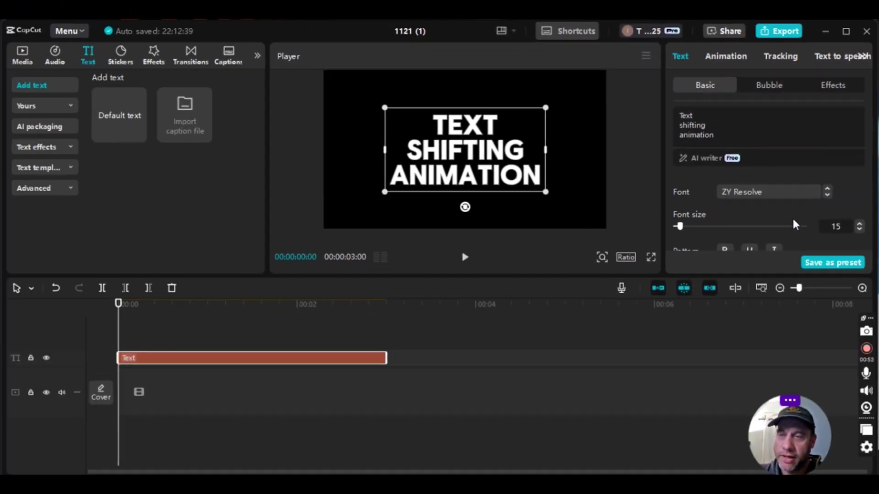
scroll(794, 224, "down", 2)
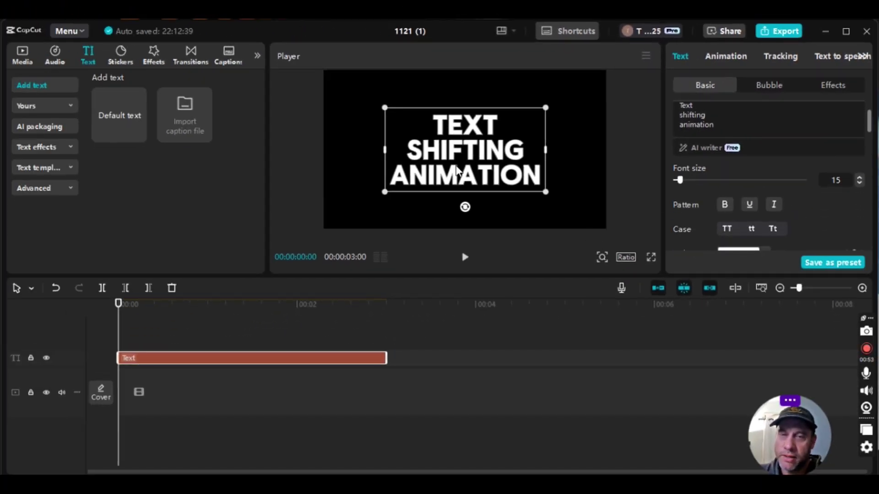
left_click_drag(431, 146, 485, 175)
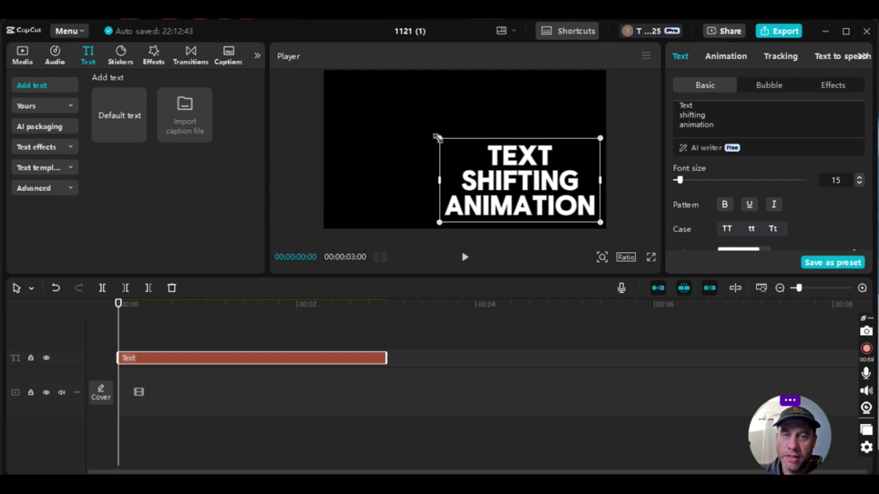
left_click_drag(439, 138, 449, 144)
left_click_drag(489, 176, 493, 166)
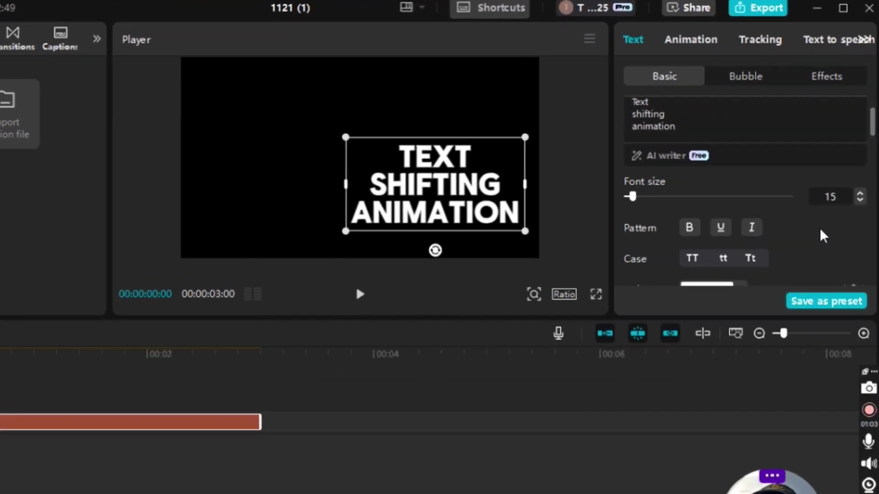
Raise the title's line spacing to 3 and left-align its three lines
scroll(824, 206, "down", 3)
scroll(762, 293, "up", 3)
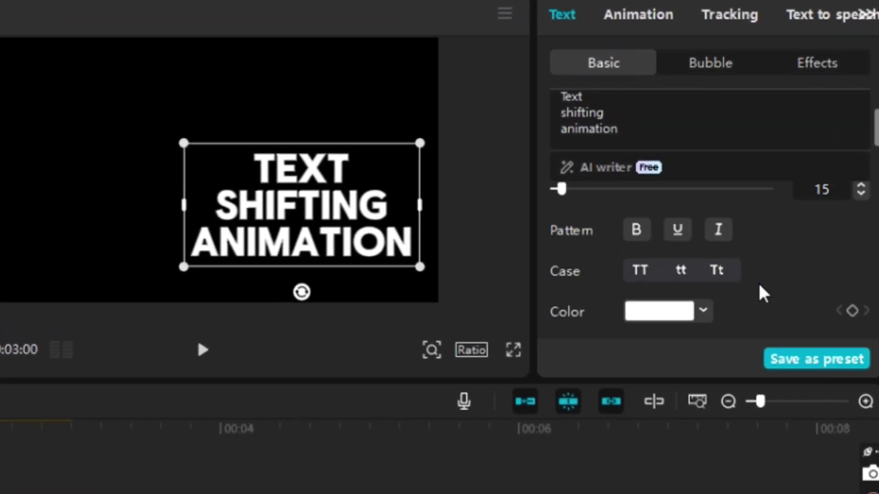
scroll(781, 294, "down", 3)
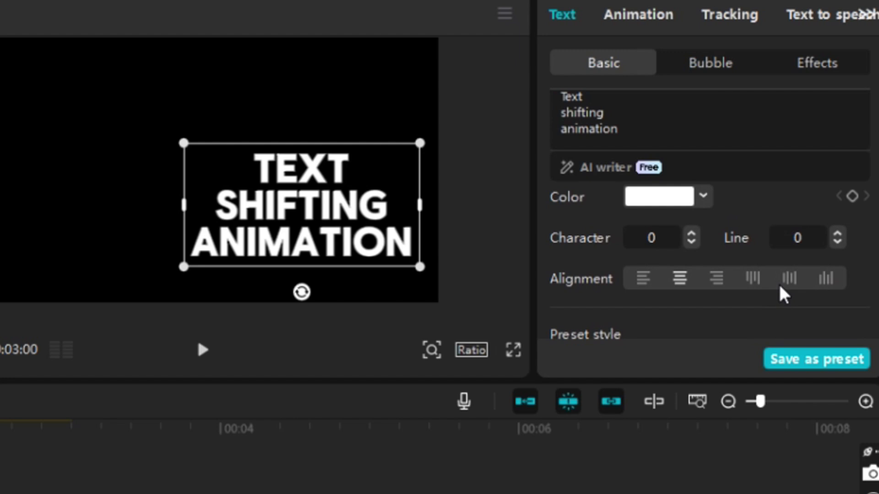
left_click(837, 234)
left_click(837, 233)
left_click(837, 233)
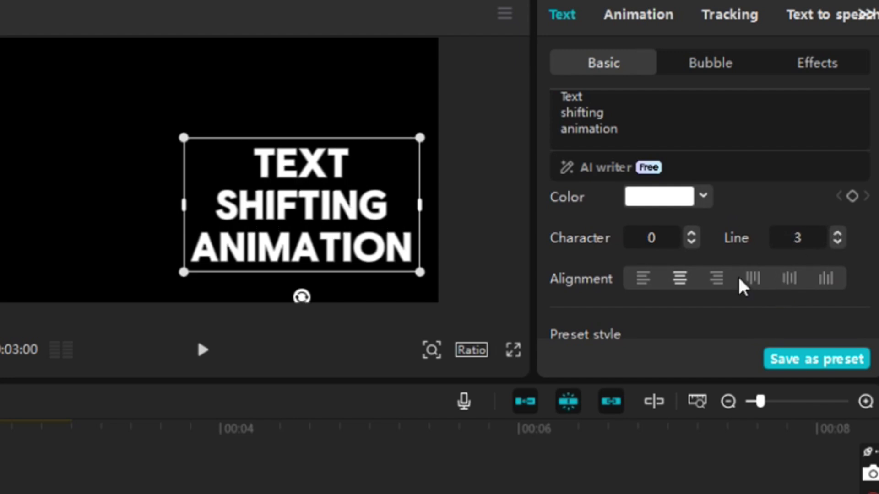
left_click(645, 281)
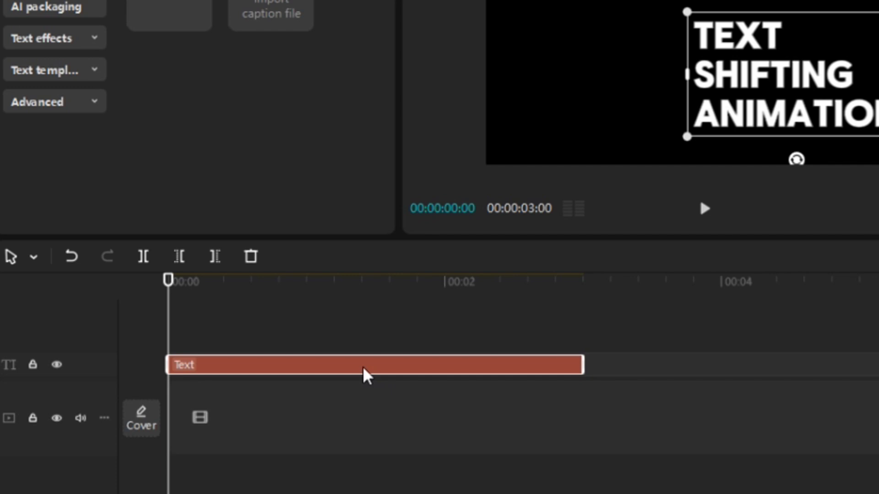
Copy the title text clip and paste the copy onto a new track above it
right_click(338, 375)
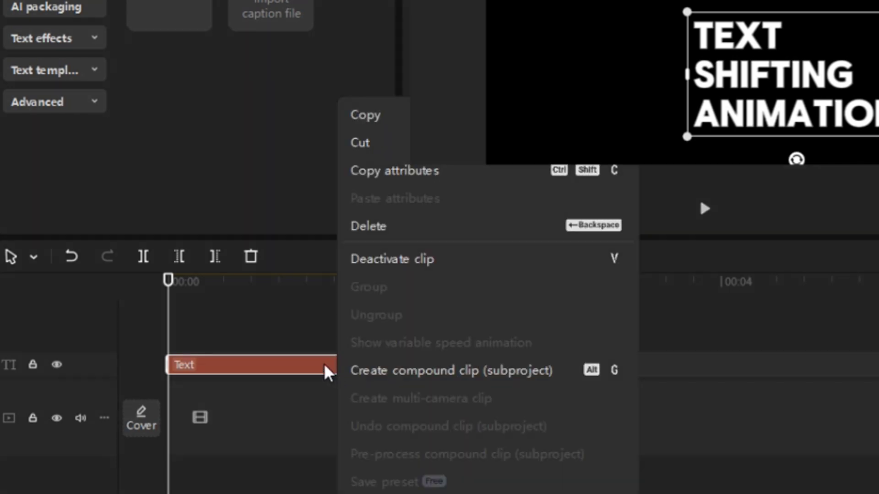
left_click(366, 116)
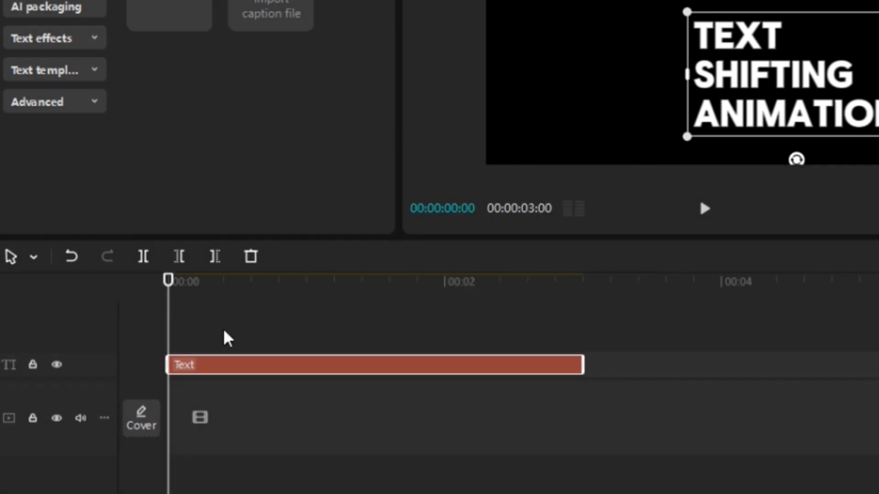
right_click(191, 332)
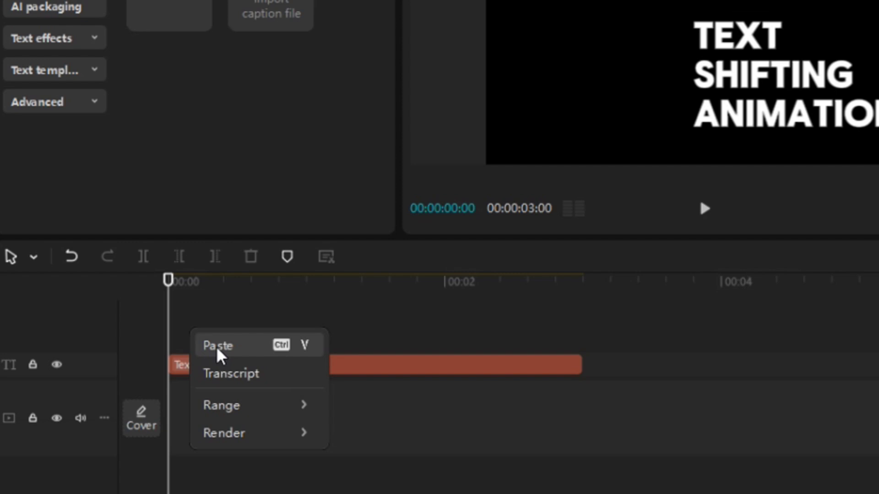
left_click(219, 355)
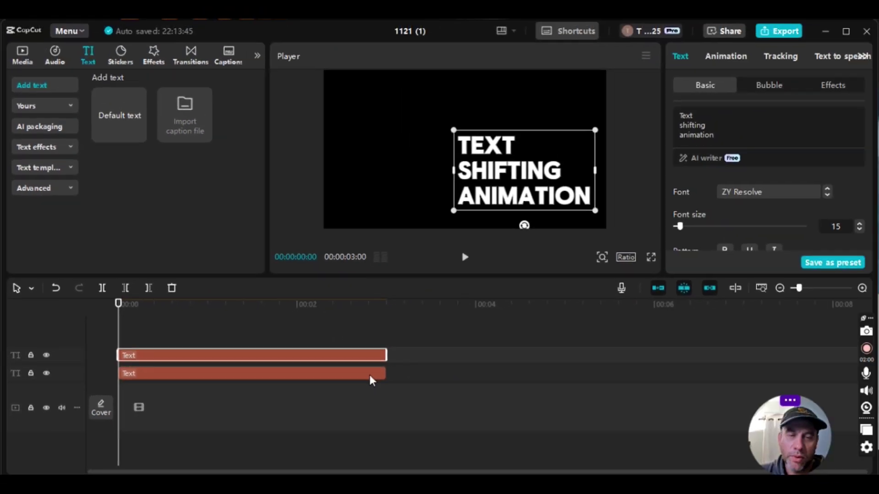
Stretch the lower and upper text clips so both end at the 6-second mark
left_click(577, 388)
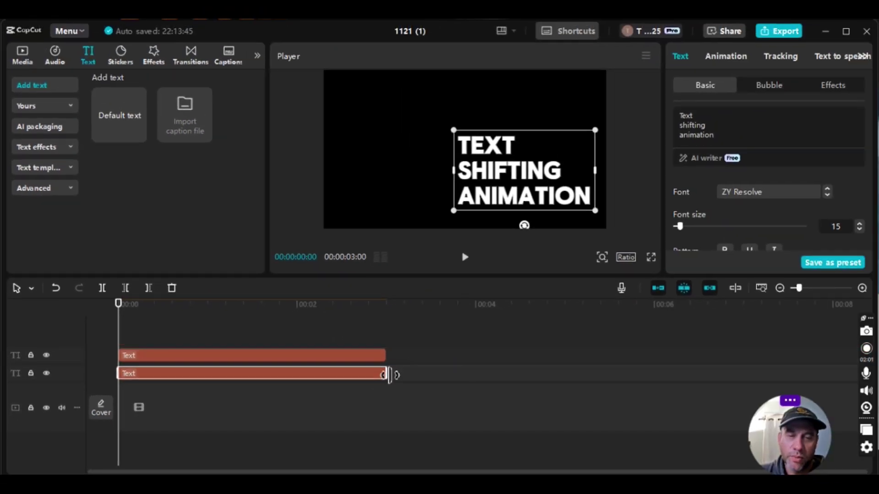
left_click_drag(390, 378, 655, 363)
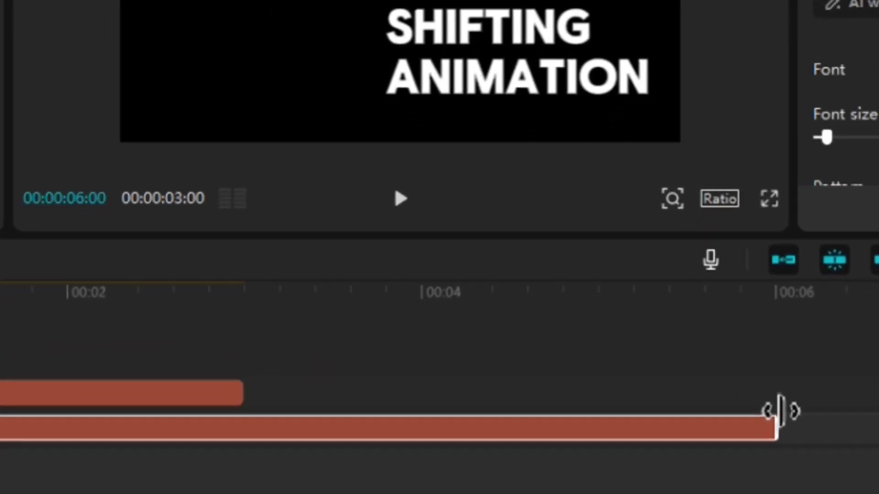
left_click_drag(780, 410, 784, 412)
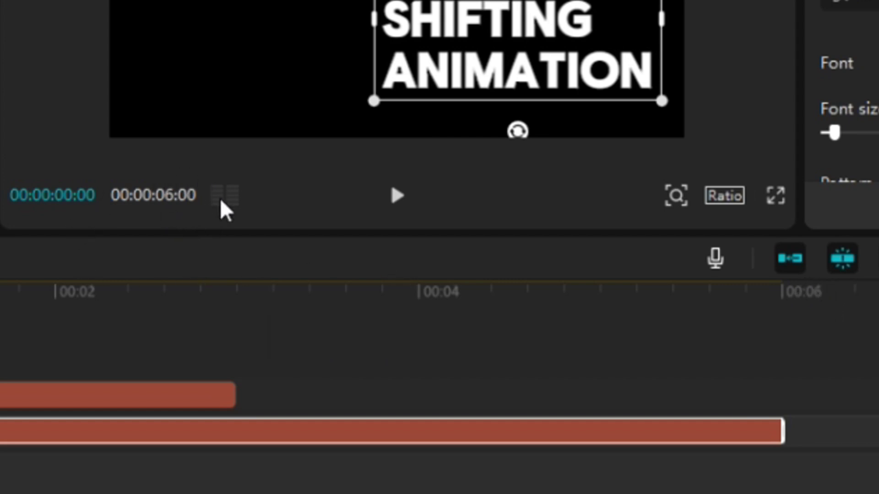
left_click(223, 396)
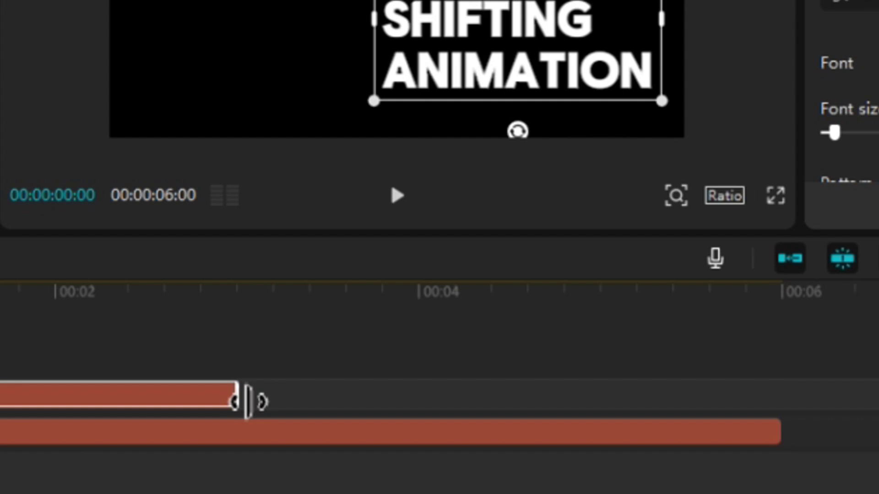
left_click_drag(247, 402, 778, 421)
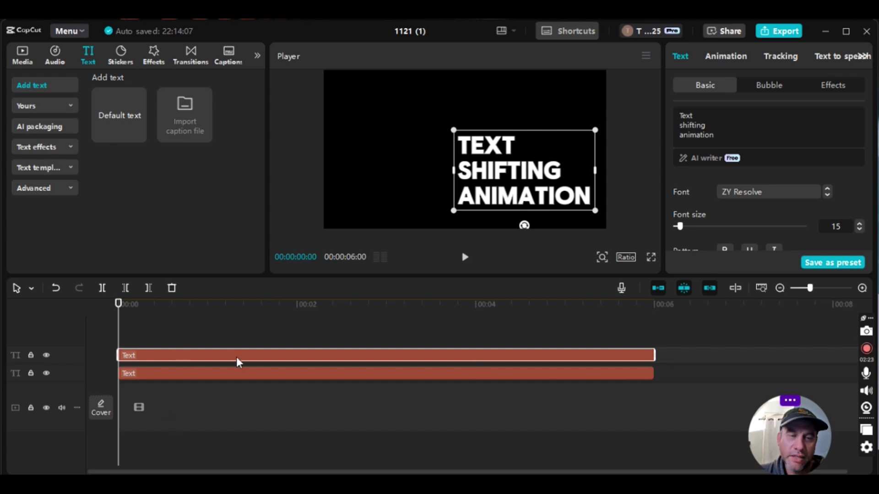
Move the copy left of the title, retype it as CREATE, and align it with TEXT
left_click_drag(507, 169, 393, 168)
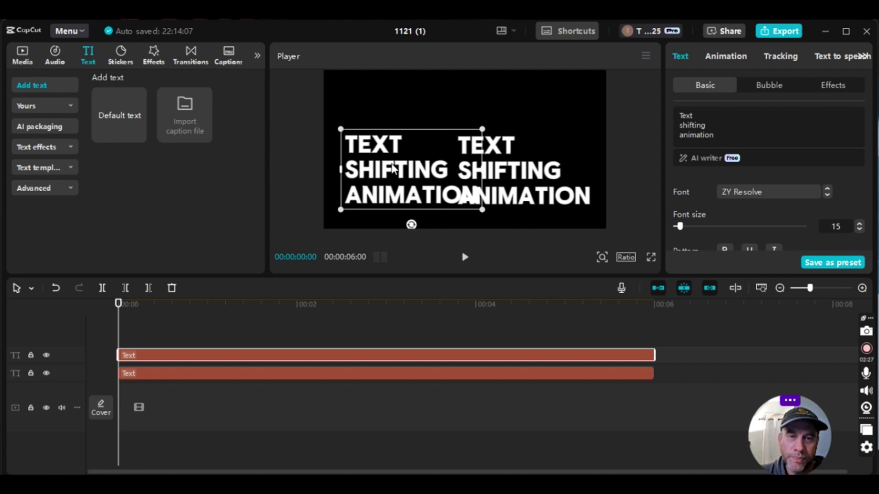
left_click_drag(734, 135, 670, 107)
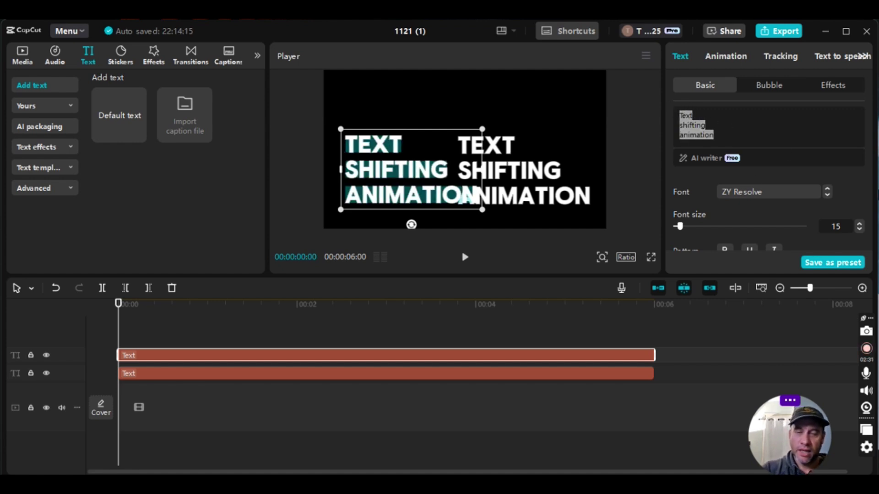
key("BackSpace")
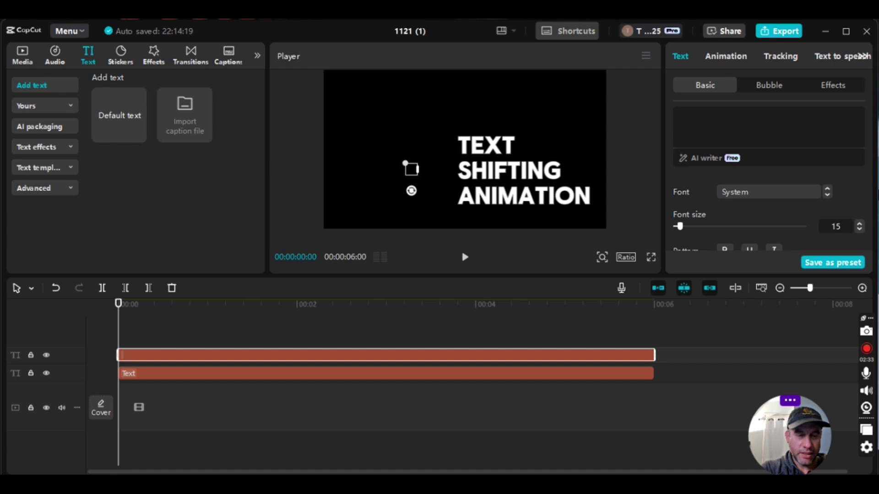
type("CREAA")
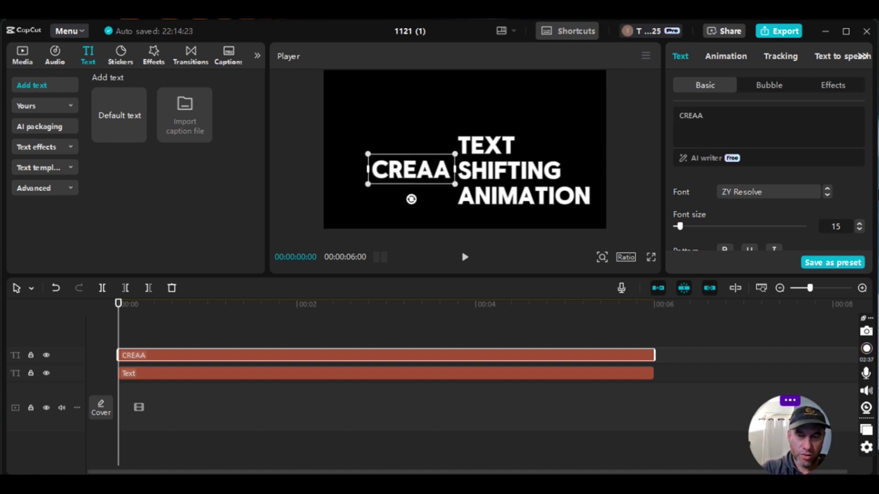
key("BackSpace")
type("TWE")
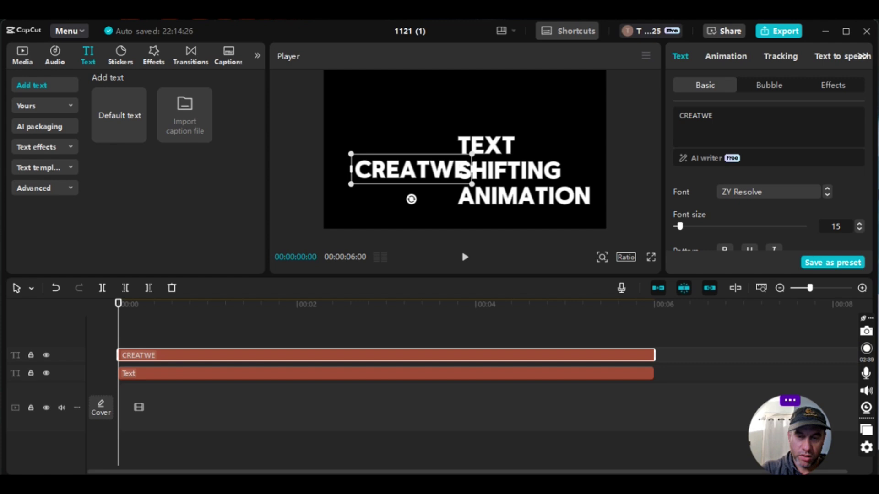
key("BackSpace")
key("BackSpace")
type("E")
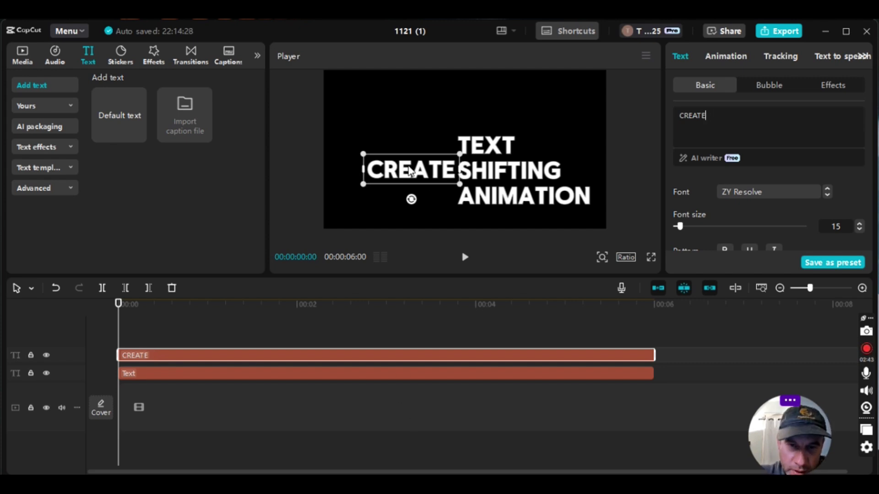
left_click_drag(409, 170, 406, 149)
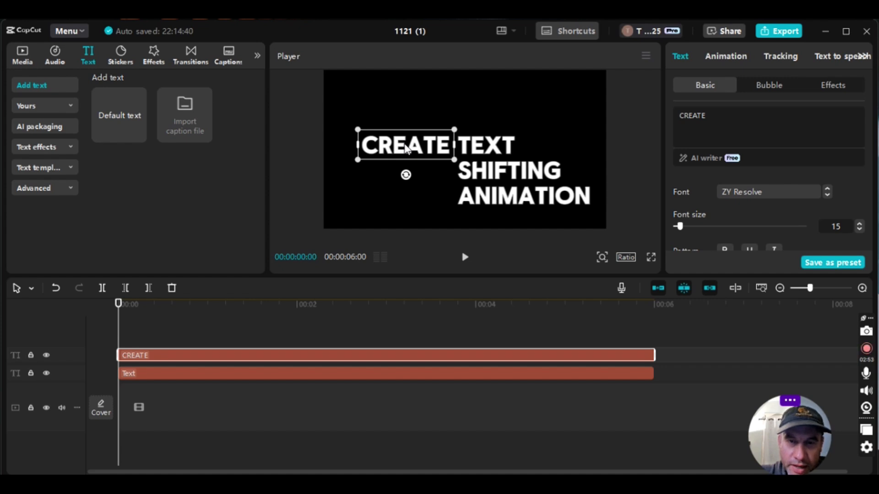
Select the three-line title block and move the playhead to 00:00:01:00
left_click(491, 147)
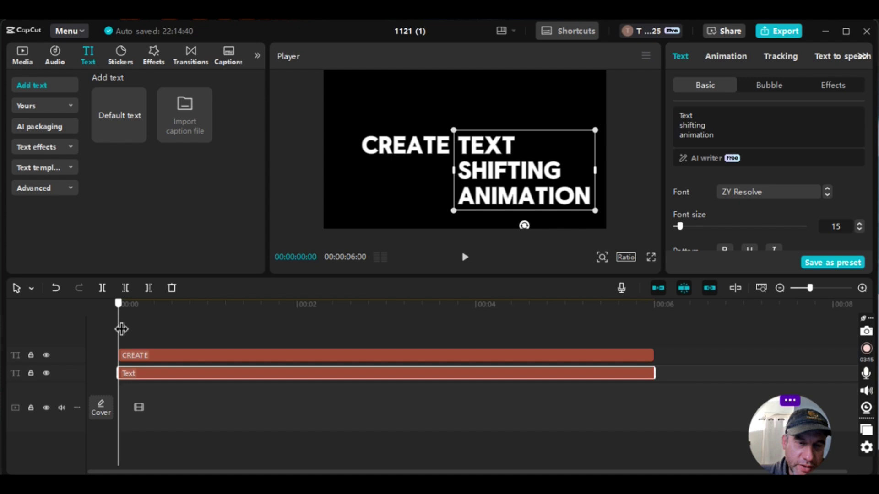
left_click_drag(121, 329, 213, 333)
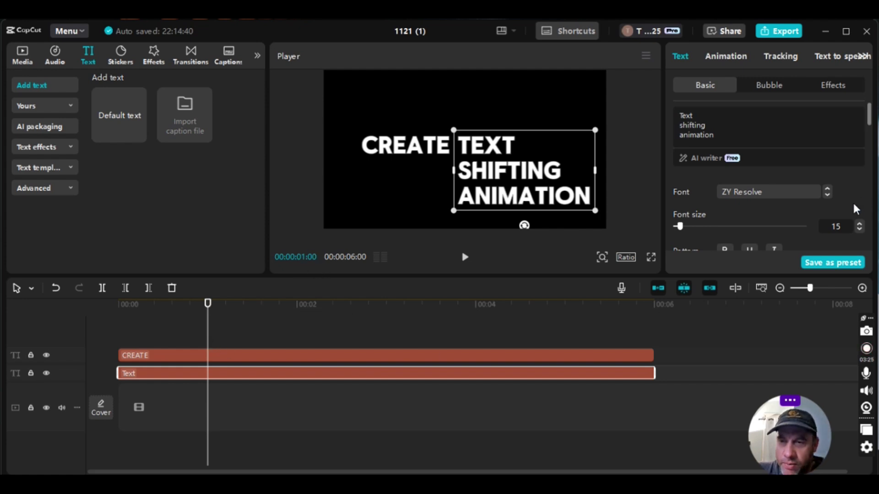
Add a Position keyframe to the three-line title at 00:00:01:00, then scrub slightly ahead
scroll(848, 196, "down", 2)
scroll(848, 198, "down", 4)
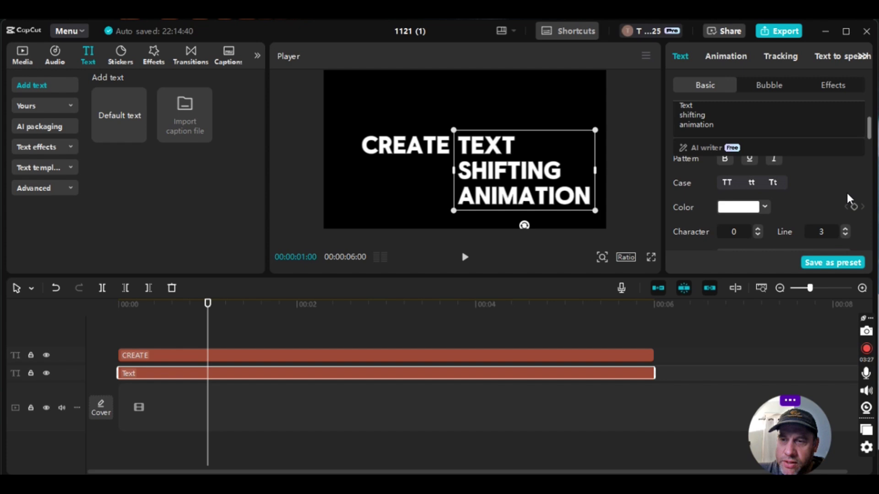
scroll(843, 191, "down", 3)
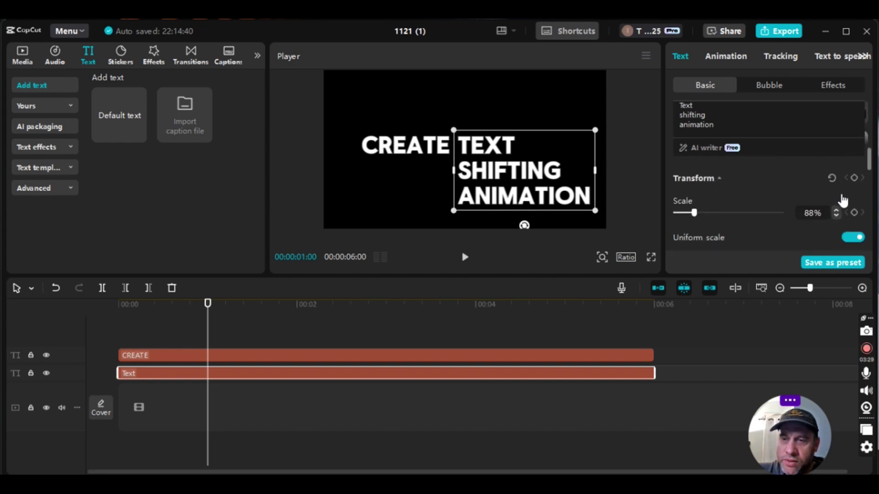
scroll(843, 194, "up", 1)
scroll(843, 200, "down", 1)
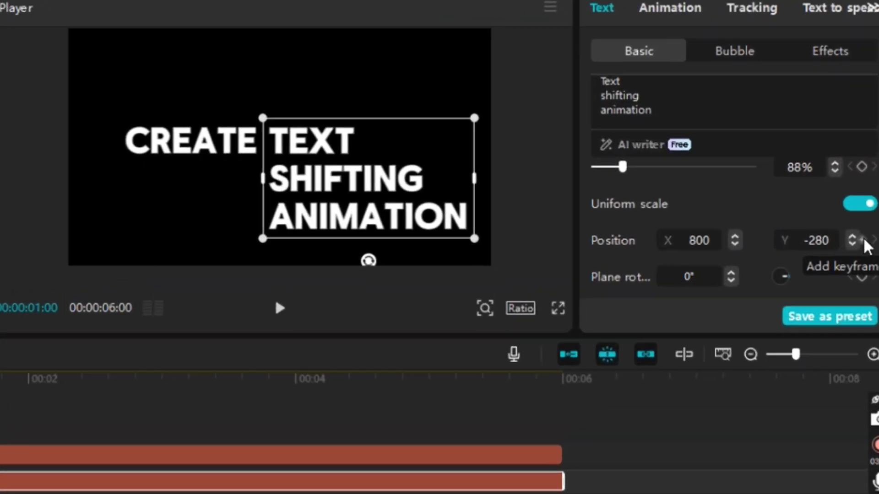
left_click(853, 212)
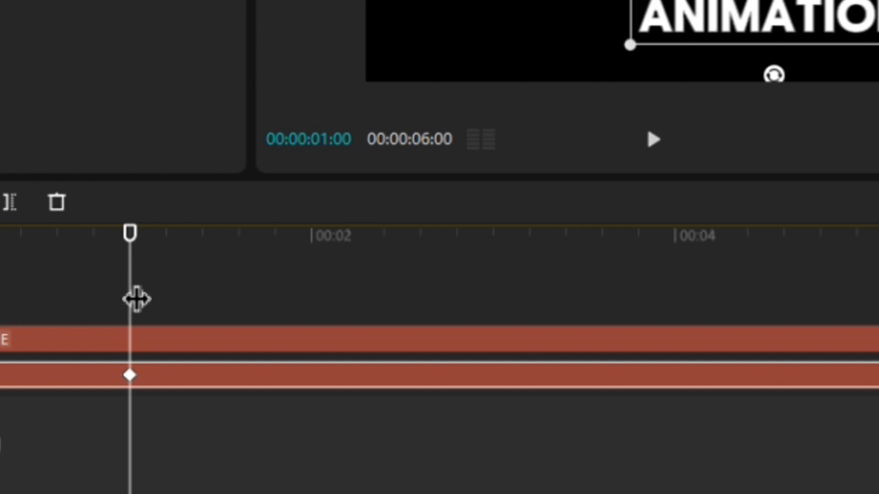
mouse_move(142, 300)
left_mouse_down()
mouse_move(168, 300)
mouse_move(145, 290)
left_mouse_up()
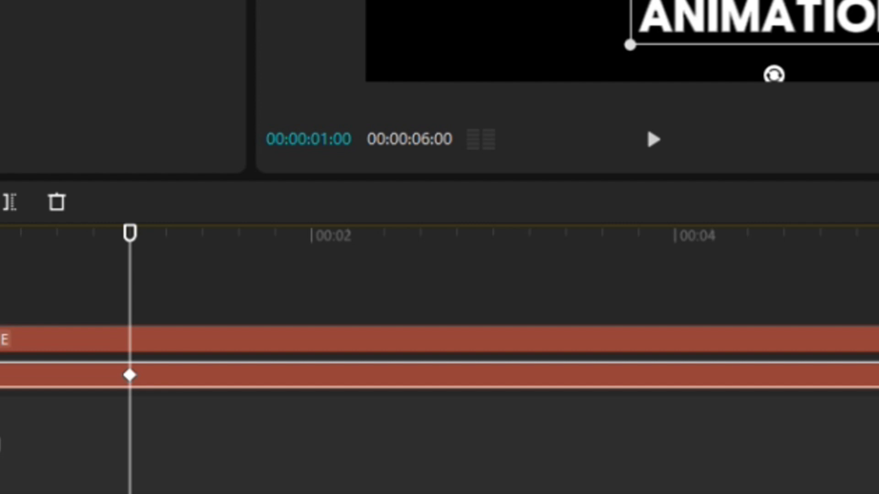
Step forward to 00:00:01:05 and select the title's Position X value
key("Right")
key("Right")
key("Right")
key("Right")
key("Right")
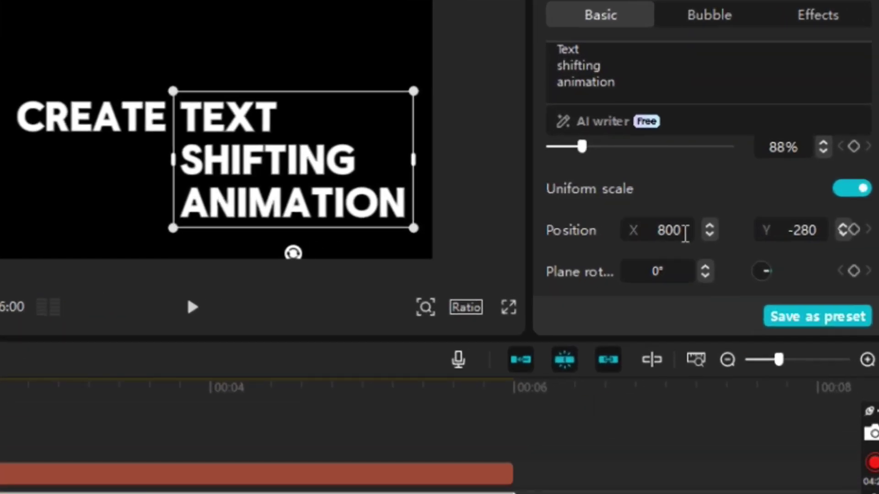
left_click(657, 234)
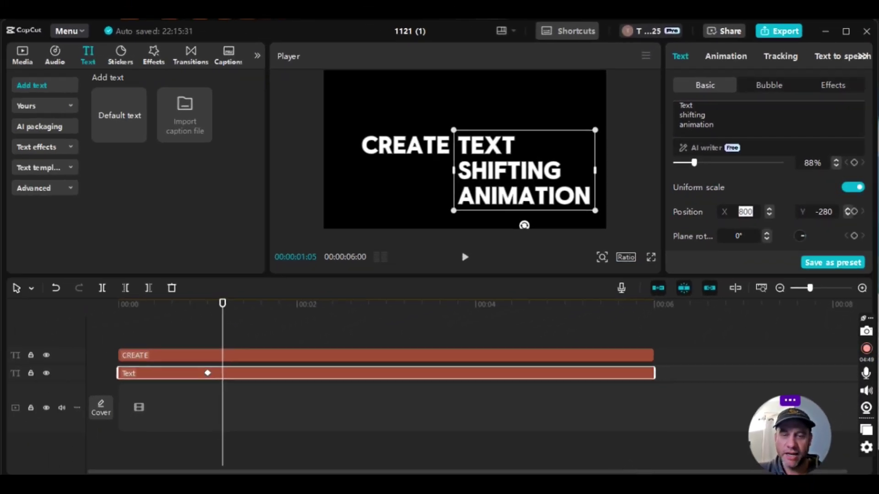
Replace the Notepad note's 735 with 800, then minimize Notepad back to CapCut
left_click(613, 492)
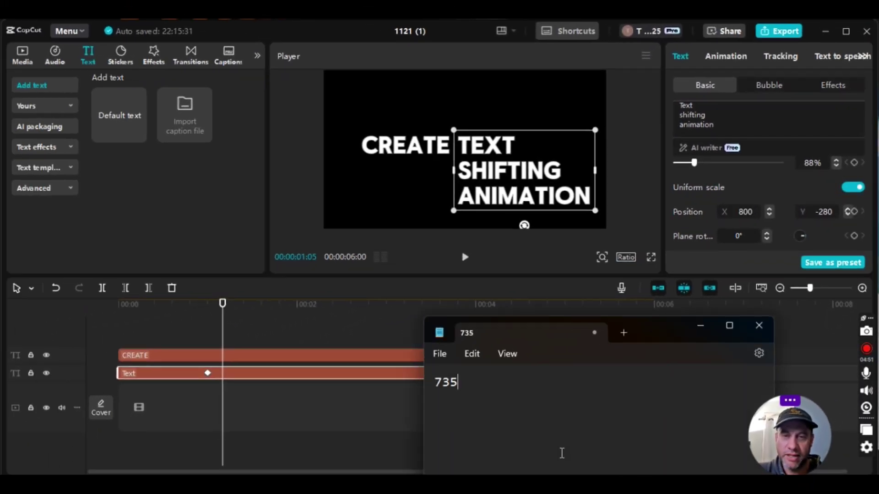
key("ctrl+a")
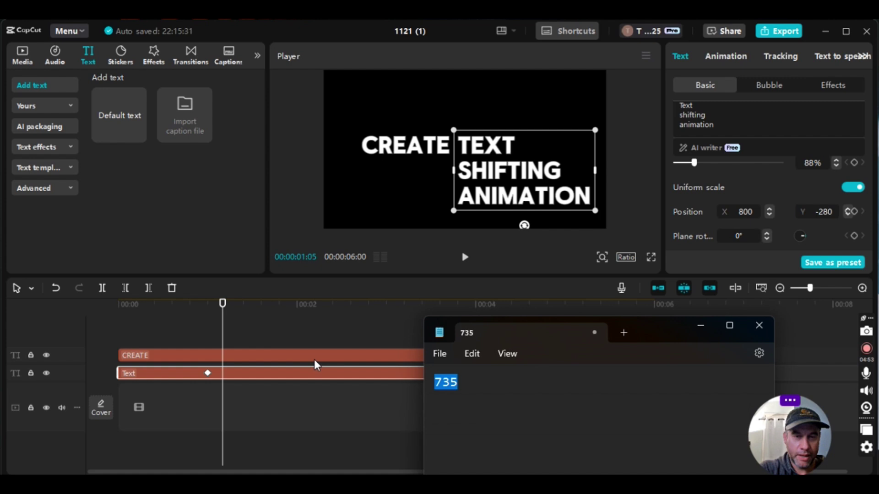
type("800")
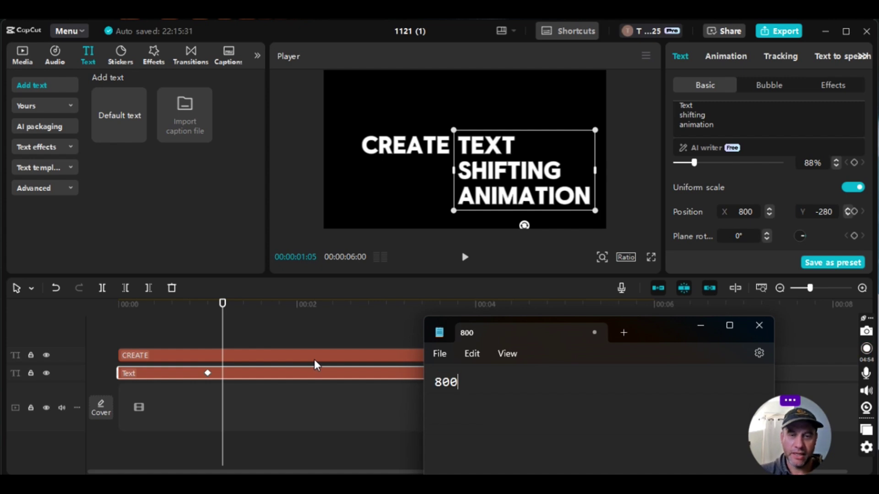
left_click(699, 325)
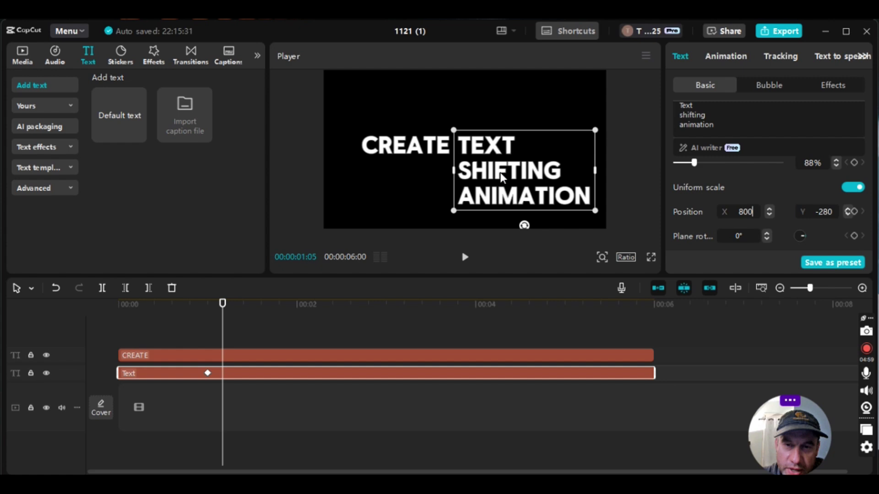
At 00:00:01:05, raise the title so SHIFTING sits beside CREATE, setting Position X to 800
left_click_drag(500, 172, 498, 146)
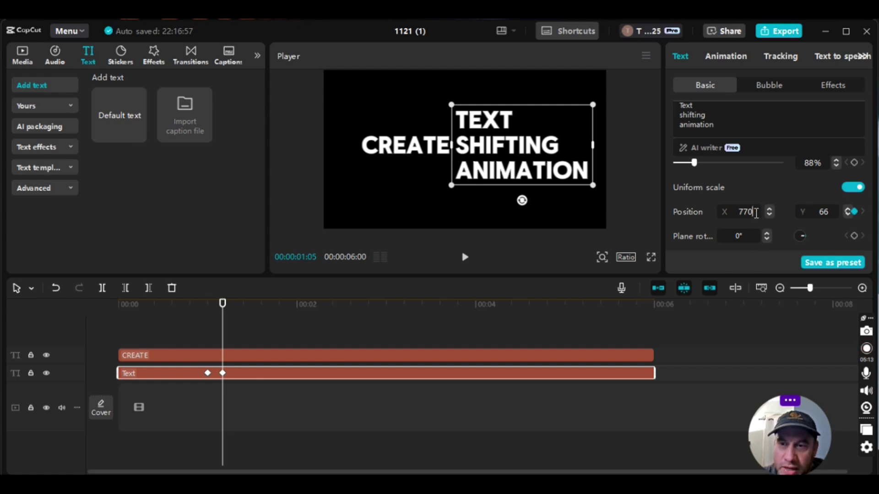
left_click_drag(756, 214, 712, 213)
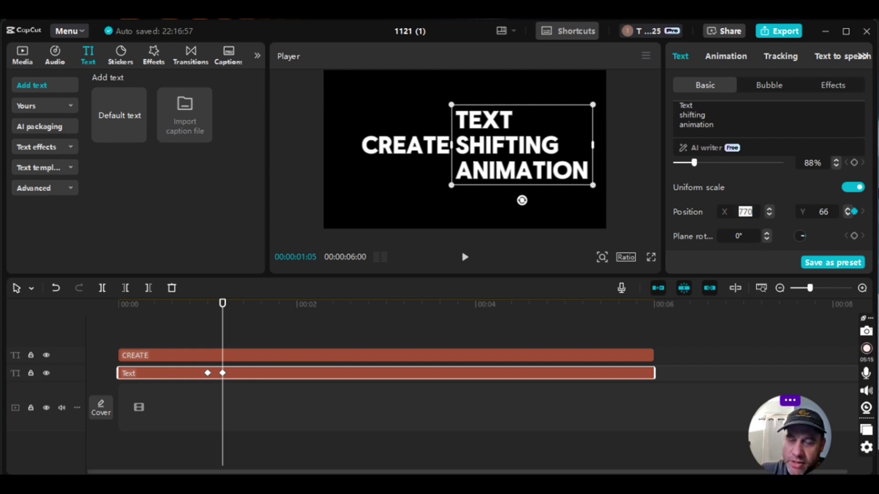
type("8")
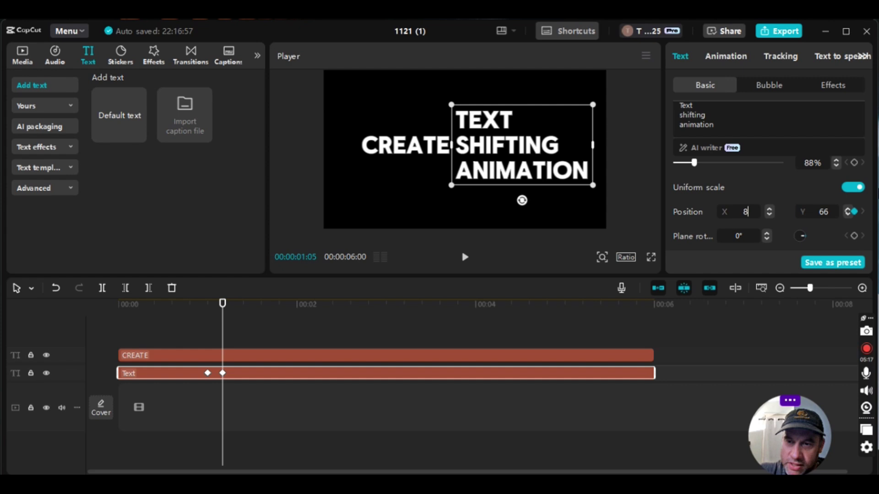
type("00")
key("Return")
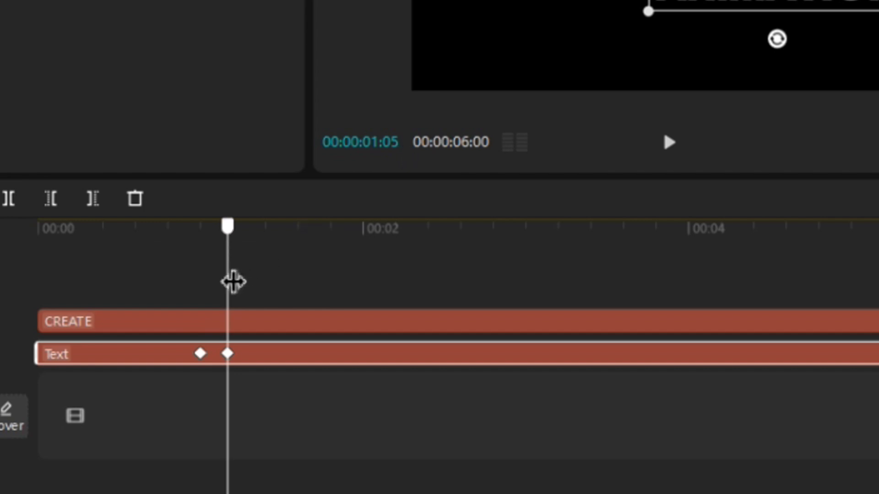
Add a position keyframe at 00:00:02:05 holding X 800, Y 66, then step to 00:00:02:10
left_click_drag(234, 281, 398, 280)
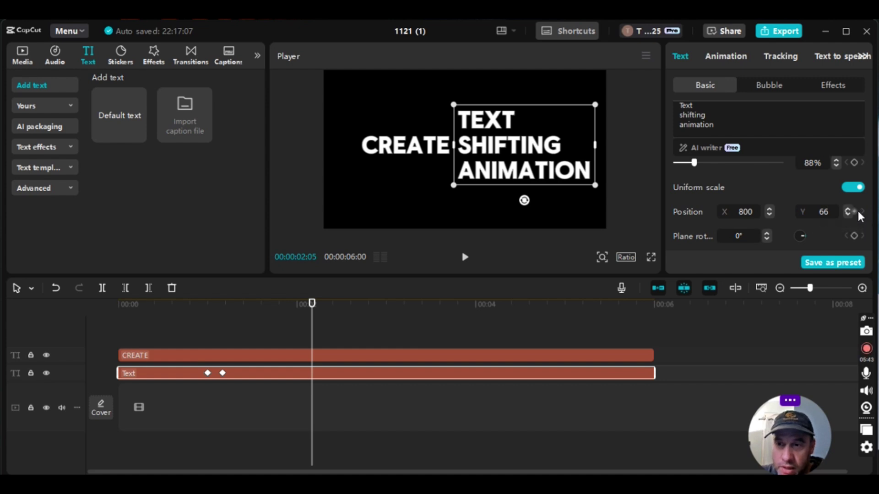
left_click(854, 212)
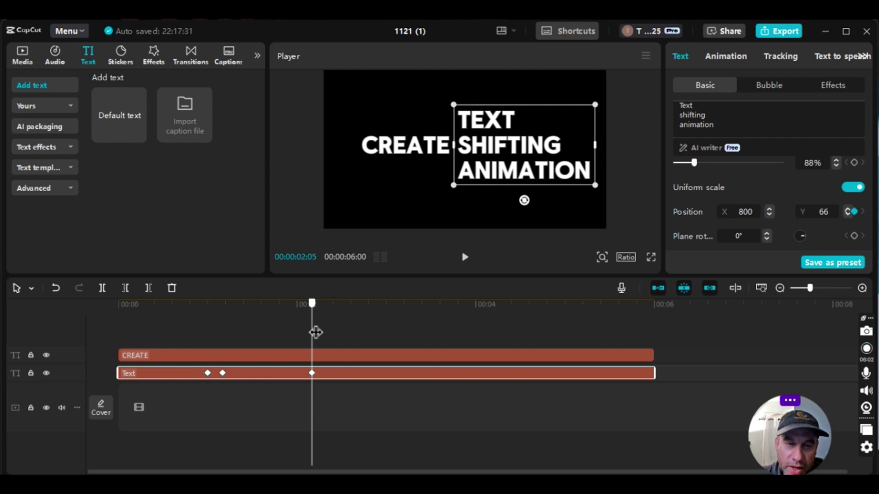
left_click_drag(316, 332, 329, 331)
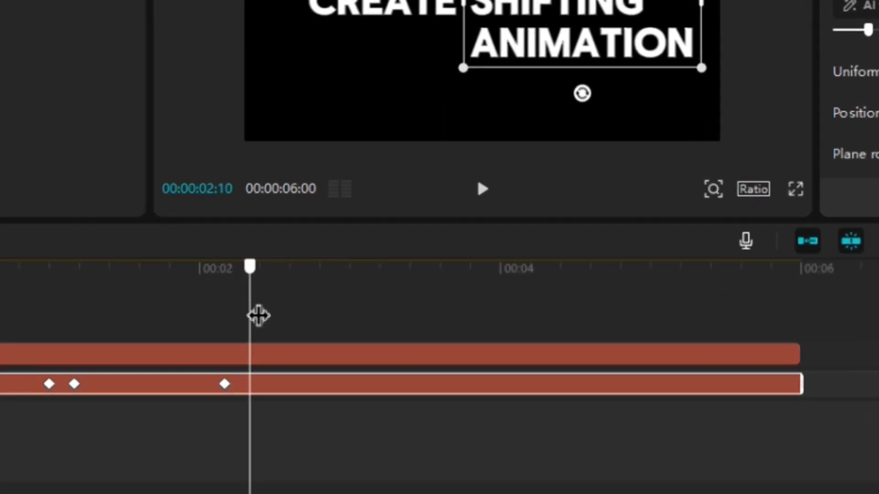
left_click_drag(259, 316, 235, 317)
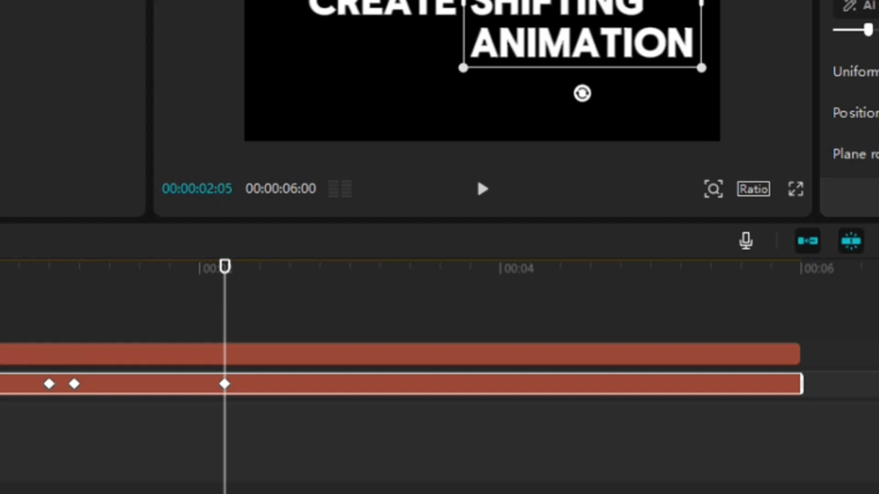
key("Right")
key("Right")
key("Right")
key("Right")
key("Right")
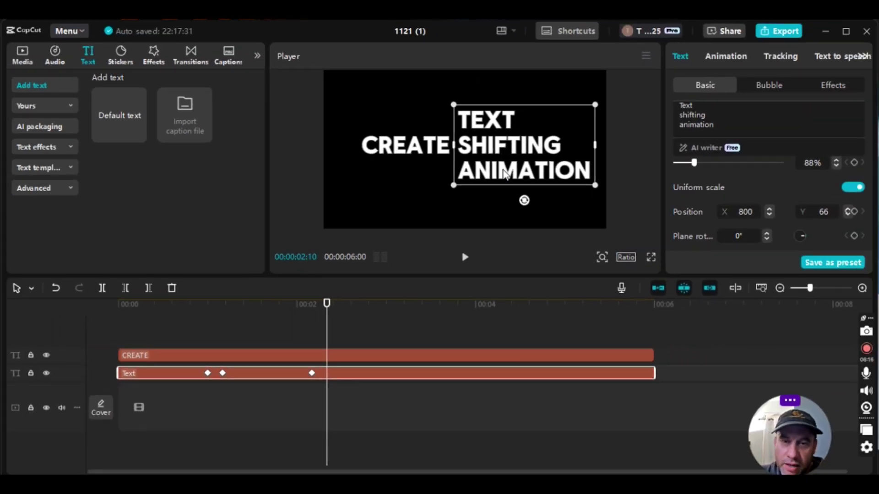
Raise the title so ANIMATION sits beside CREATE, with Position X 800 and Y 411
left_click_drag(502, 177, 500, 151)
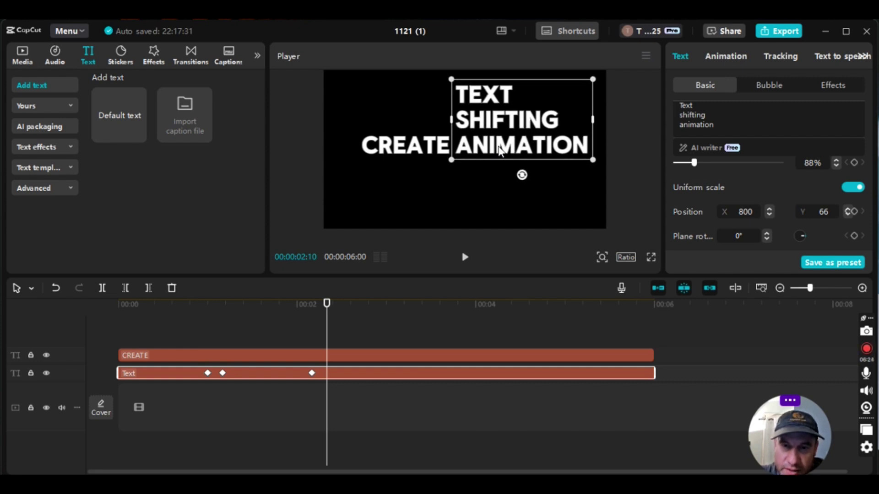
left_click_drag(500, 151, 500, 151)
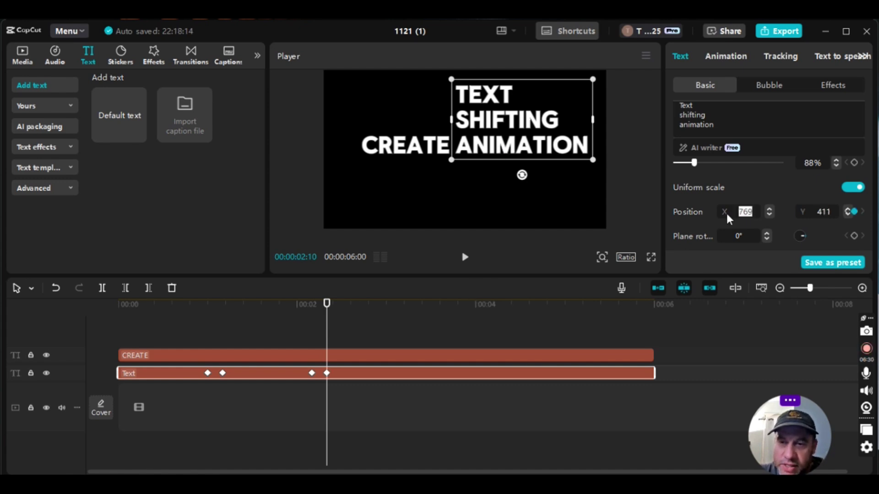
key("alt+Tab")
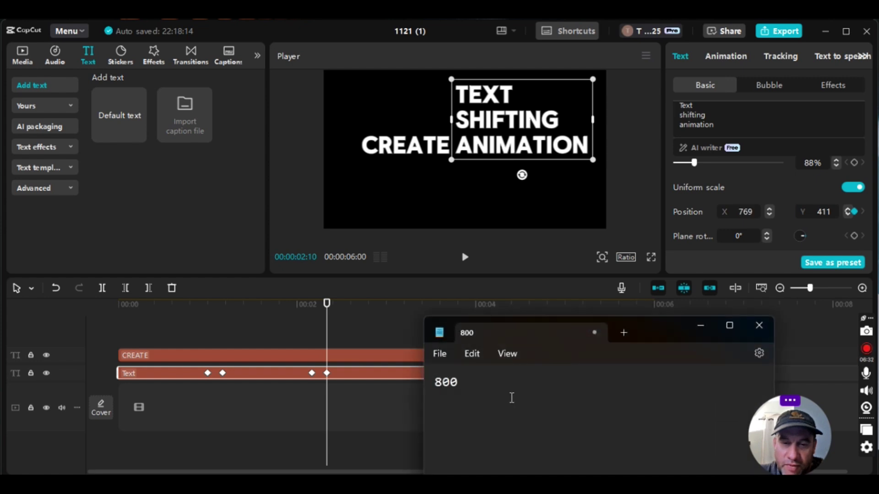
left_click(698, 328)
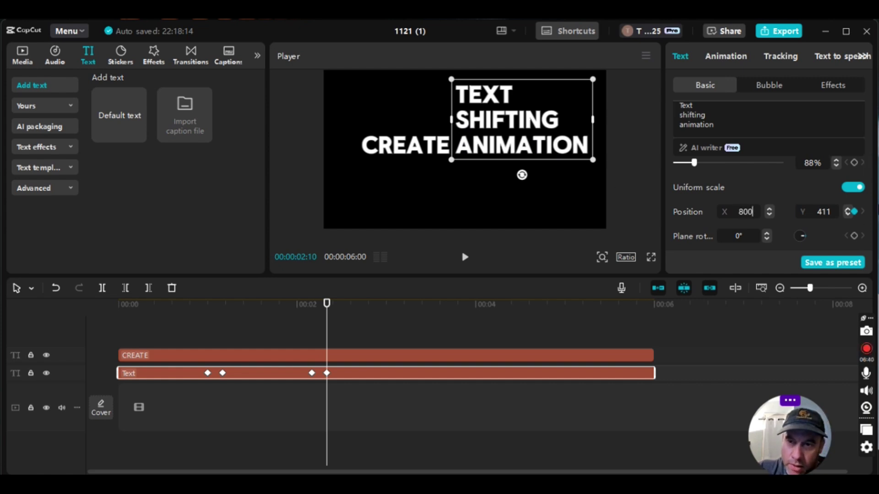
key("Return")
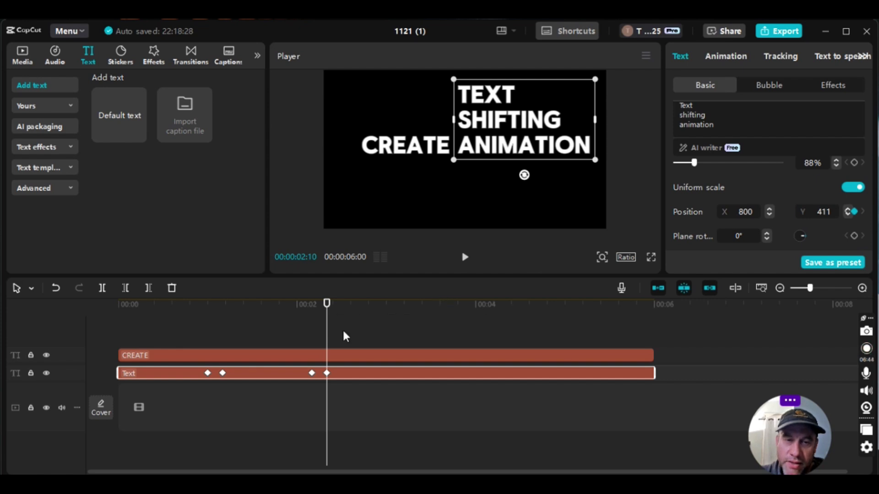
Scrub through the keyframed line shift and leave the playhead at 00:00:04:00
left_click_drag(330, 335, 110, 338)
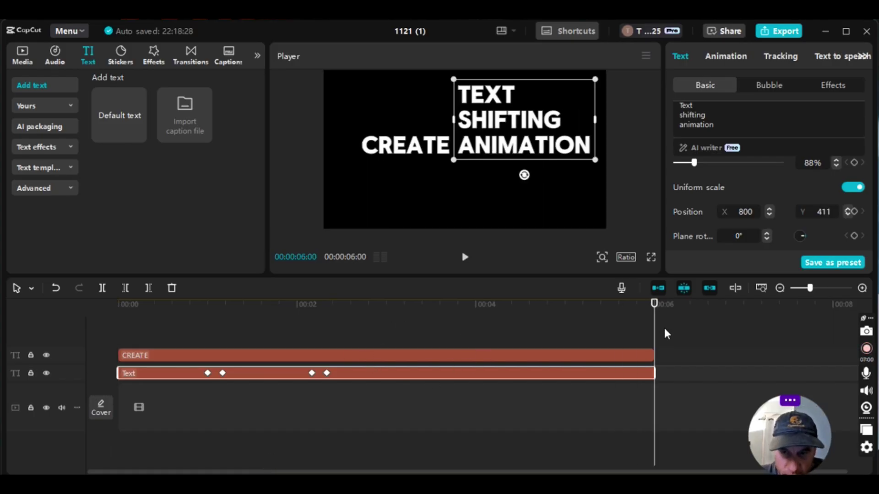
key("Left")
key("Left")
key("Left")
key("Left")
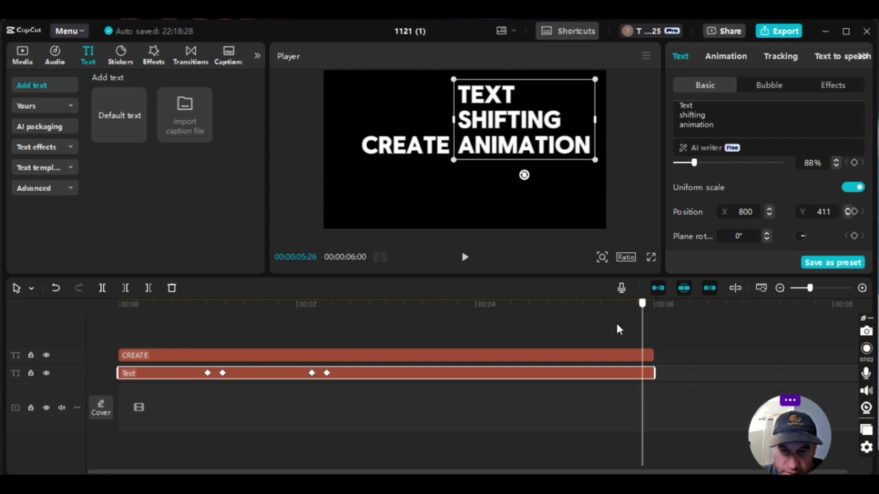
left_click_drag(618, 330, 488, 319)
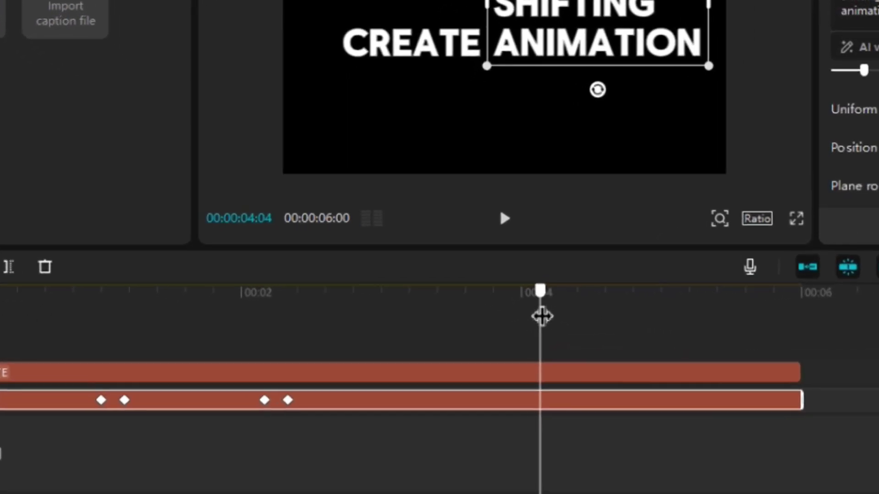
mouse_move(542, 315)
left_mouse_down()
mouse_move(519, 314)
mouse_move(543, 311)
mouse_move(535, 313)
left_mouse_up()
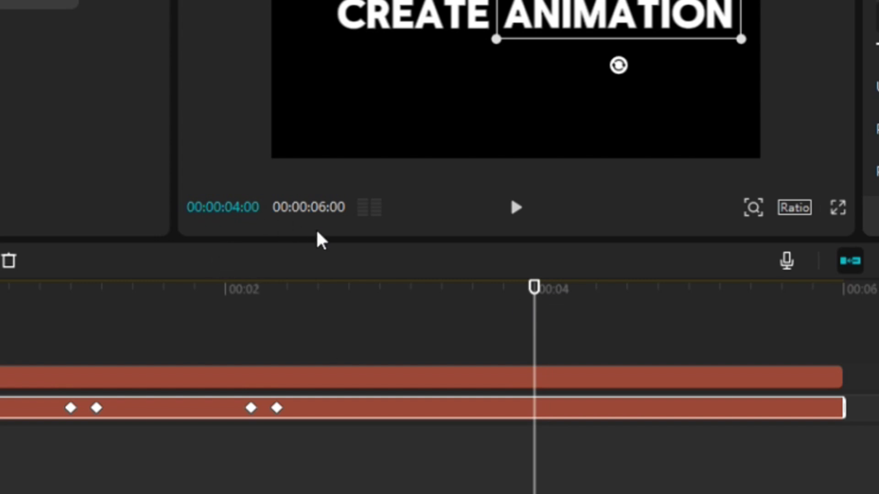
left_click_drag(536, 352, 543, 329)
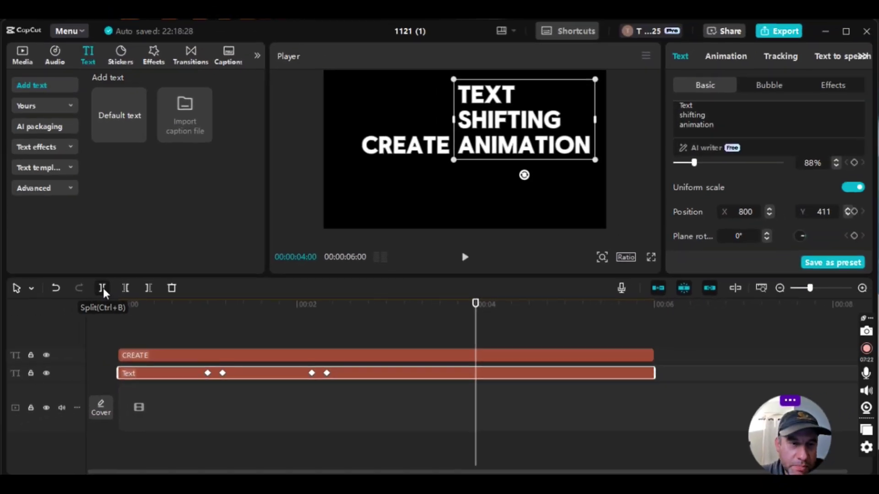
Split the Text clip at 4 seconds and delete its trailing piece
left_click(102, 288)
right_click(497, 376)
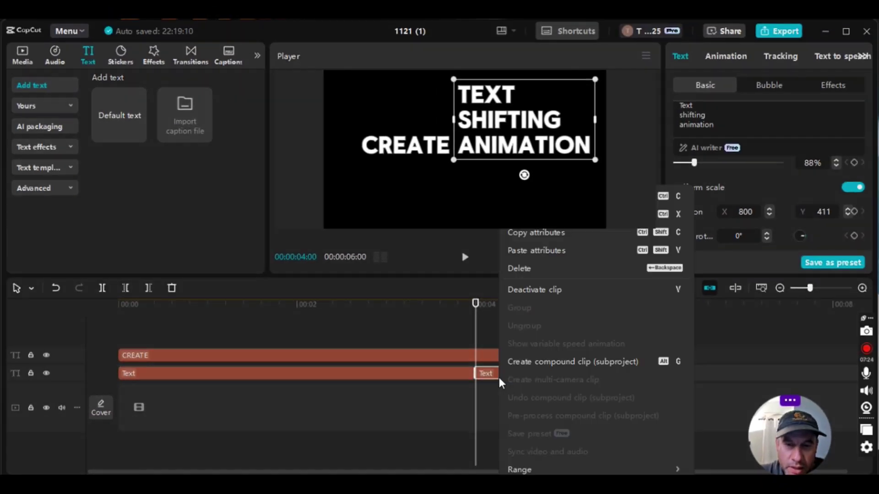
left_click(534, 268)
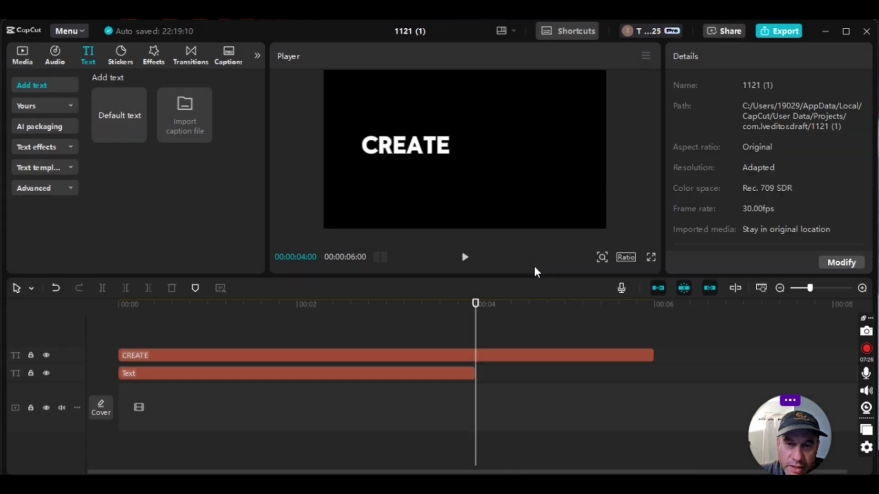
Split the CREATE clip at 4 seconds, deleting an accidentally pasted Text copy
left_click(481, 353)
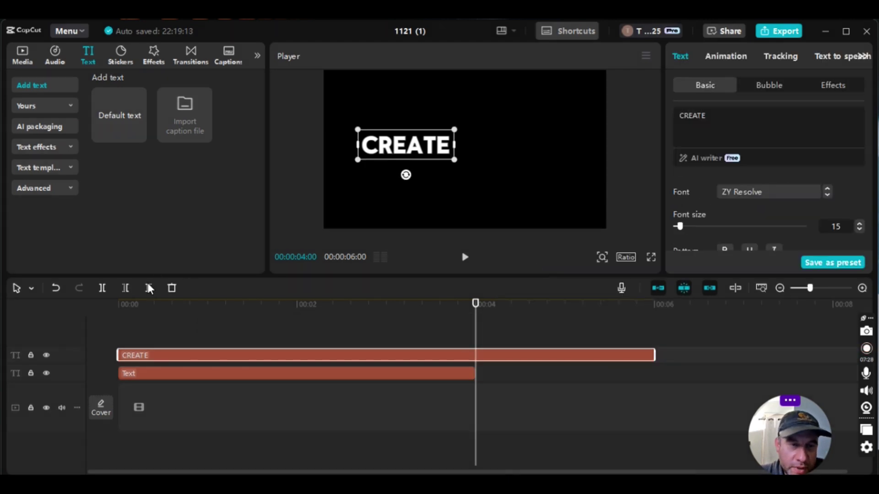
left_click(102, 289)
right_click(498, 350)
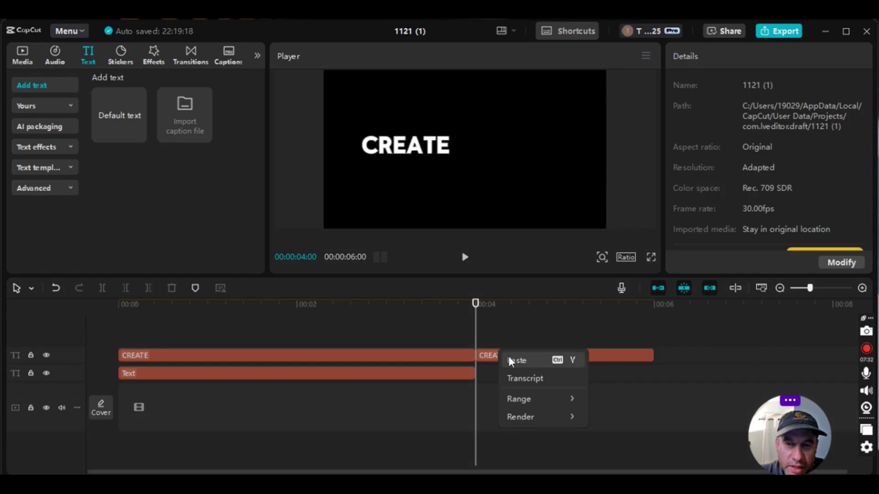
left_click(510, 360)
right_click(499, 372)
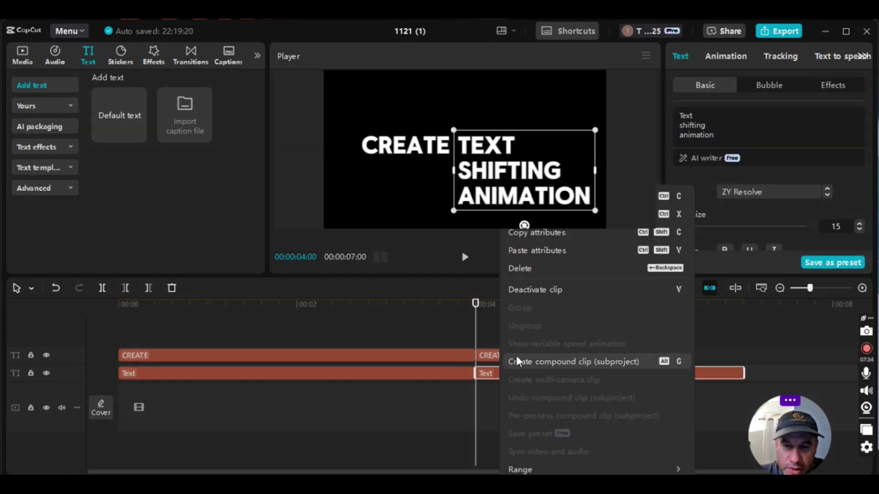
left_click(533, 269)
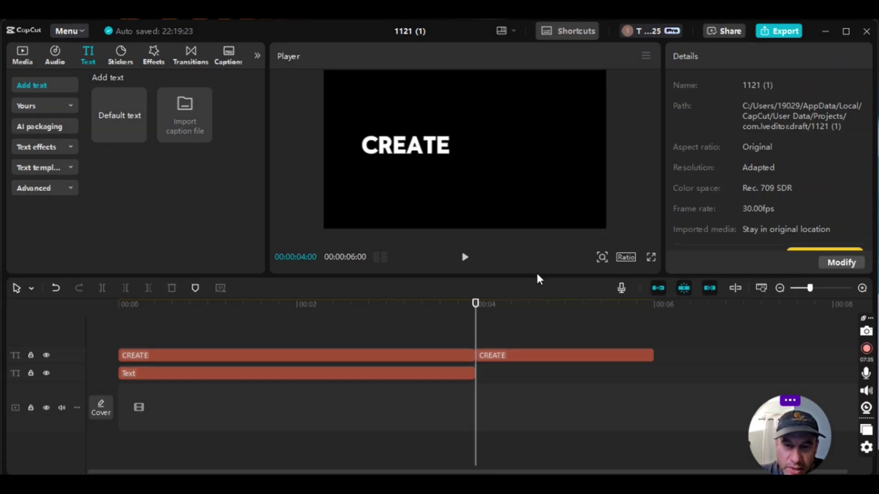
Delete the CREATE piece after 4 seconds and rewind to the start
left_click(487, 359)
right_click(488, 359)
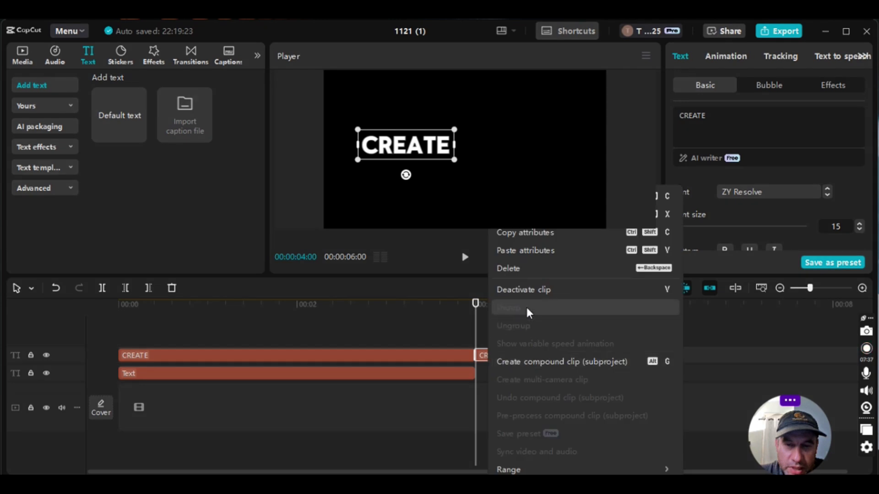
left_click(522, 268)
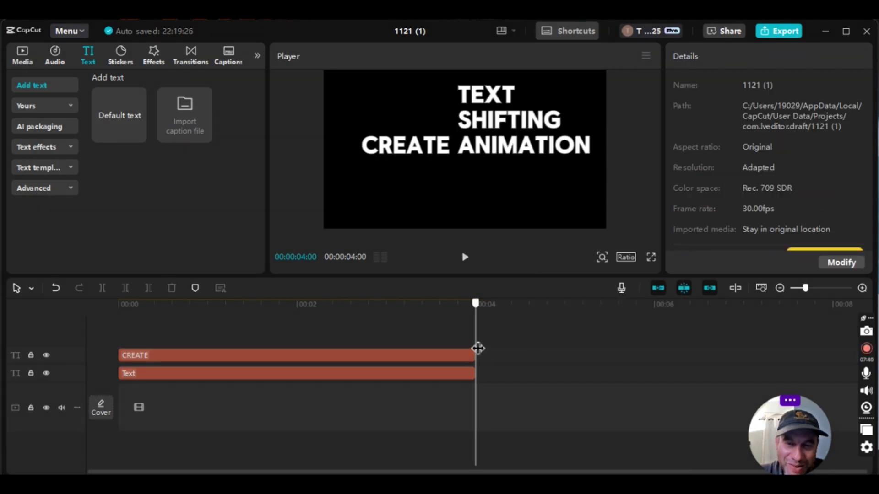
left_click_drag(478, 348, 113, 359)
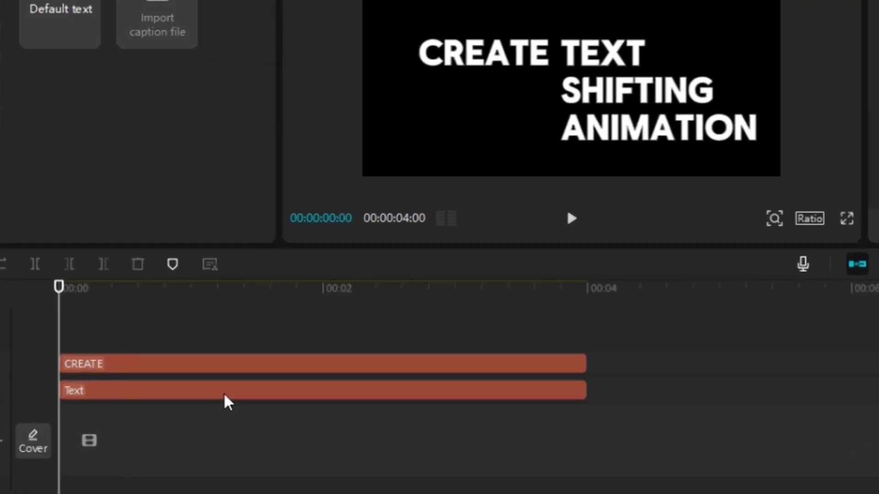
Convert the keyframed Text clip into Compound clip1 with Create compound clip
left_click(224, 393)
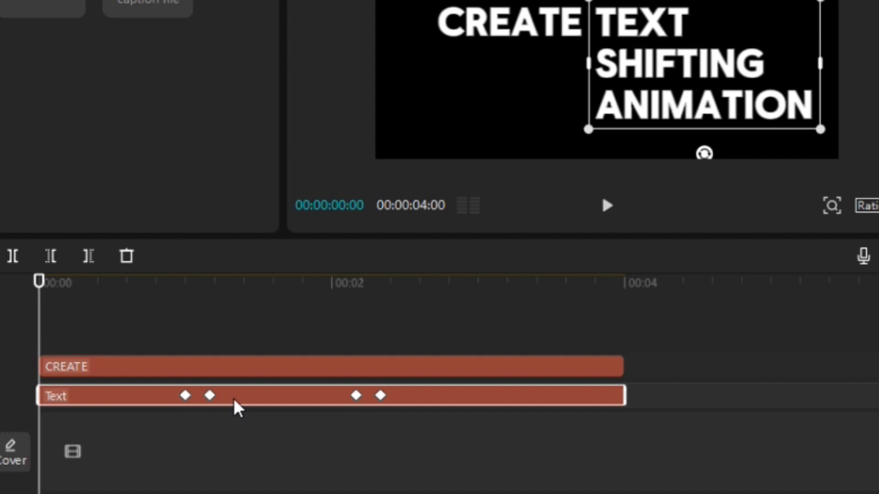
right_click(234, 398)
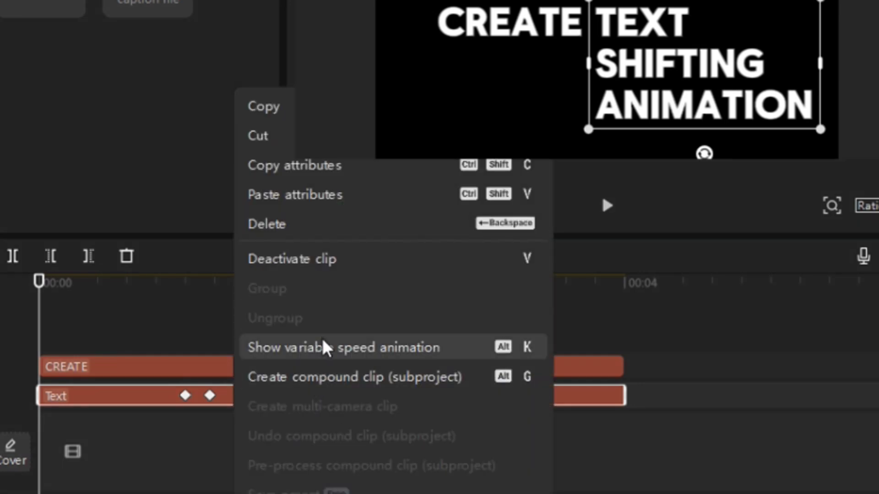
left_click(323, 377)
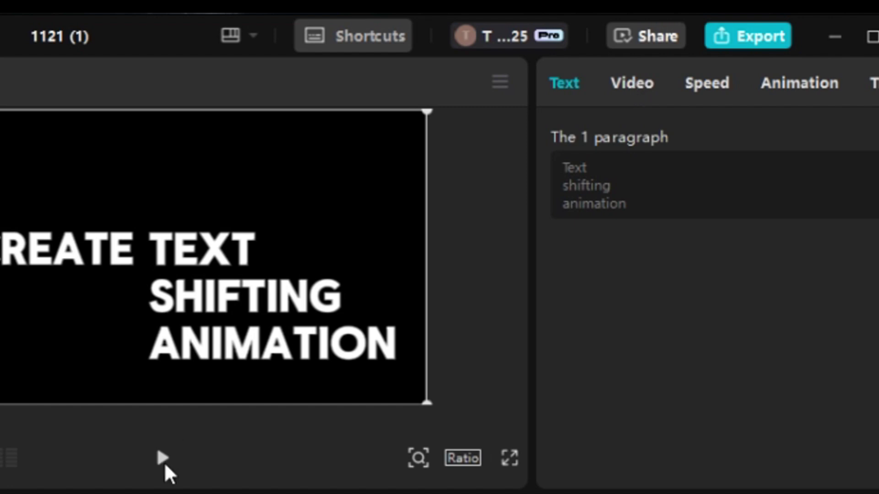
Apply a Rectangle mask to Compound clip1 in Video > Mask
left_click(632, 83)
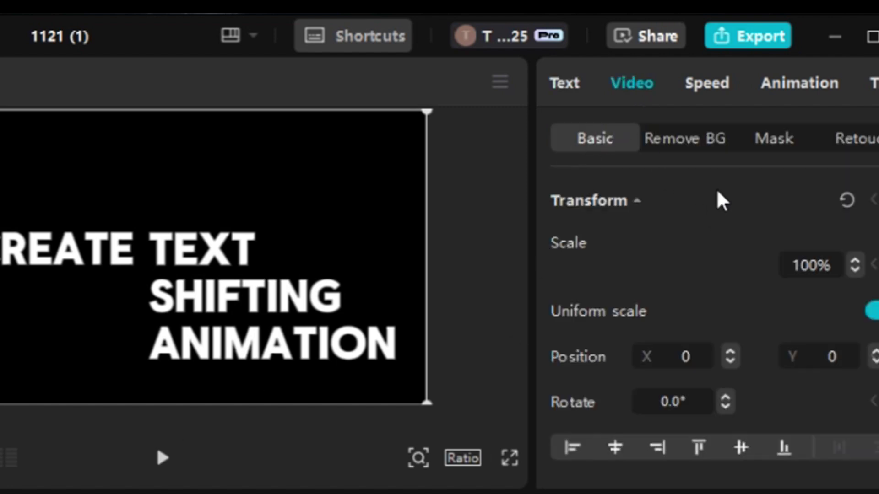
scroll(649, 205, "down", 5)
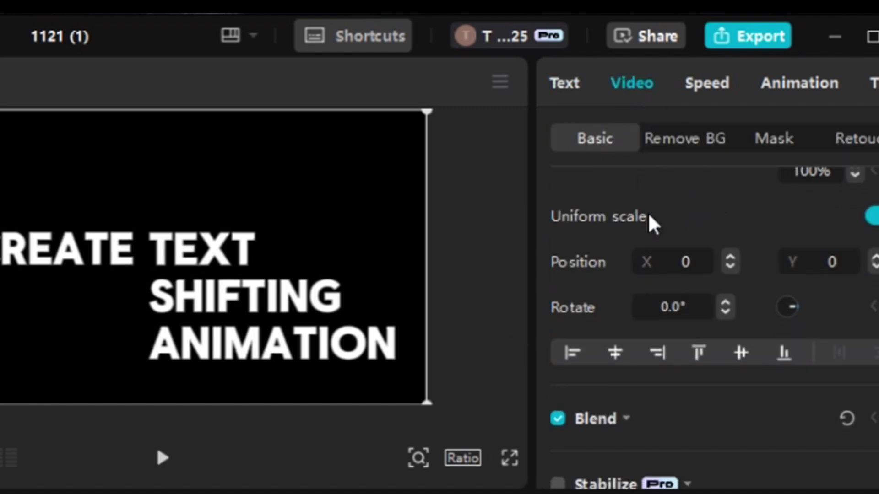
scroll(690, 222, "up", 5)
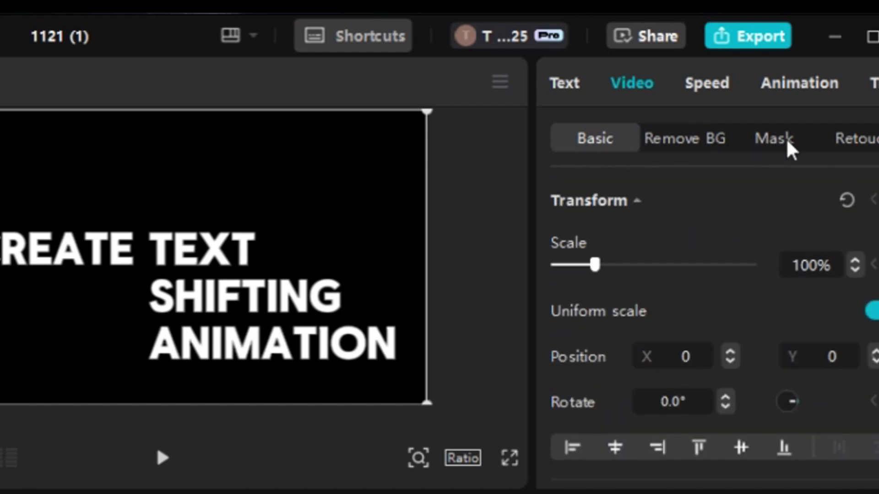
left_click(776, 145)
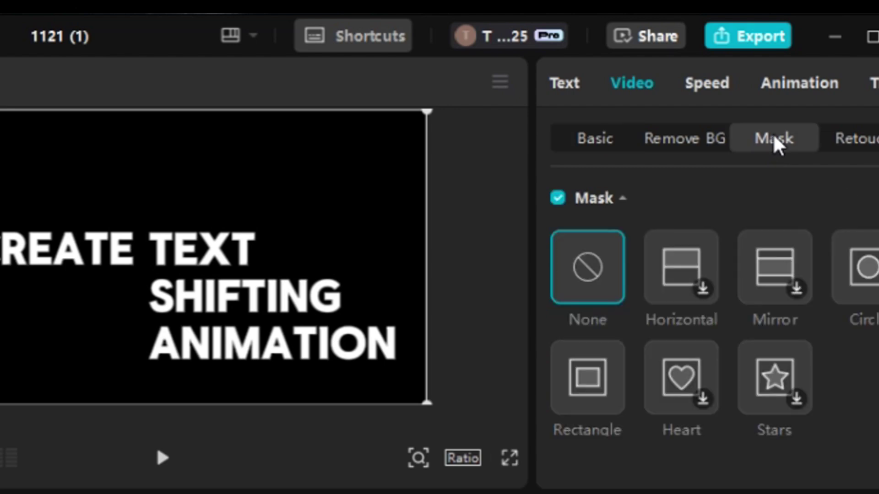
left_click(588, 390)
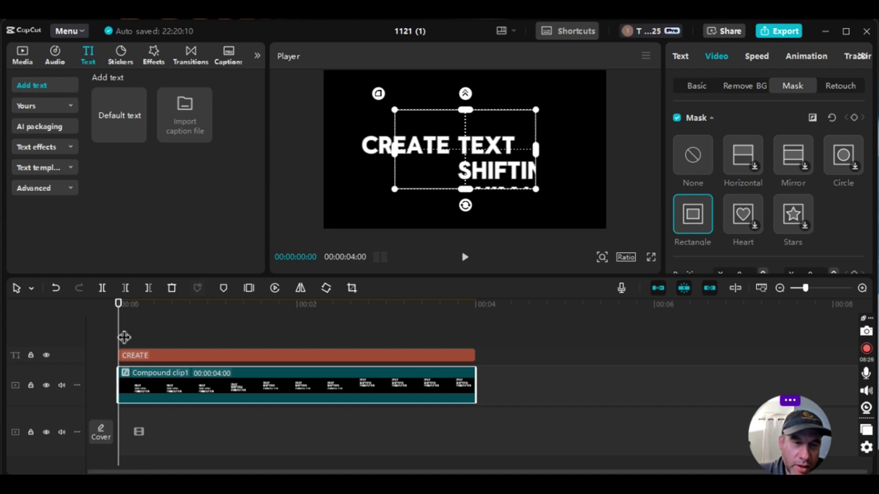
Position the mask over the line beside CREATE and shrink it to one line's height
left_click_drag(120, 337, 359, 337)
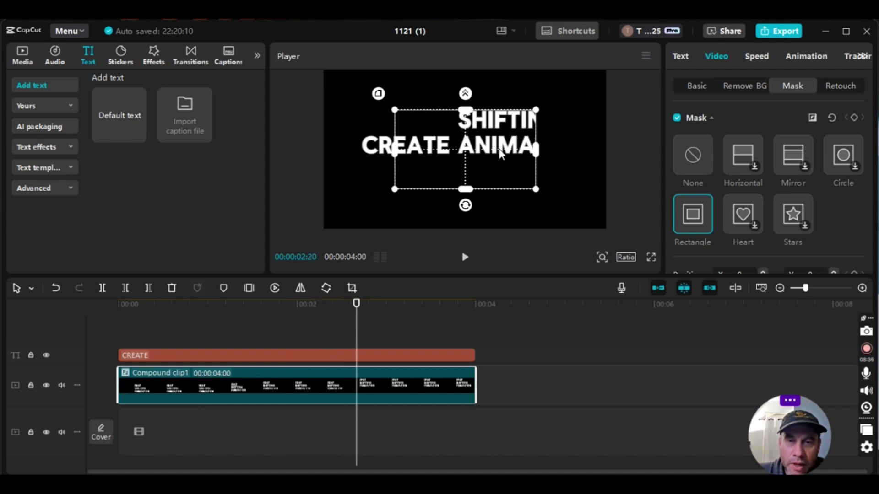
left_click_drag(498, 151, 554, 145)
left_click_drag(638, 201, 644, 205)
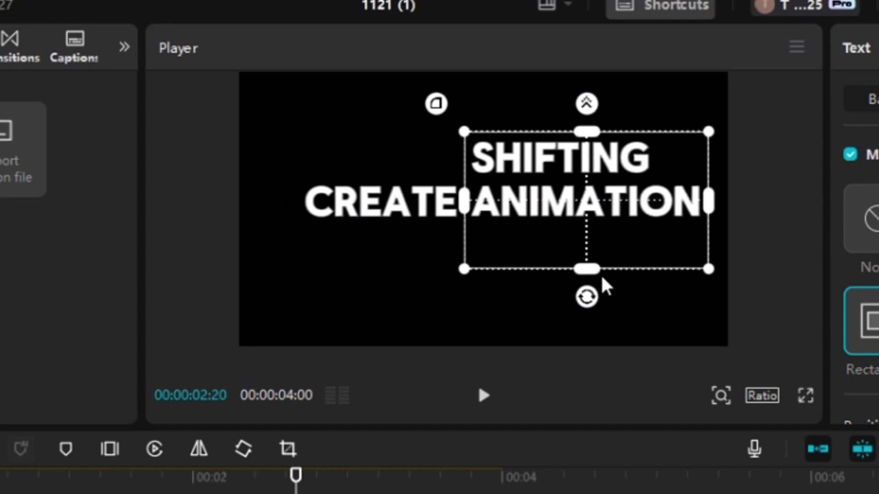
left_click_drag(589, 272, 606, 225)
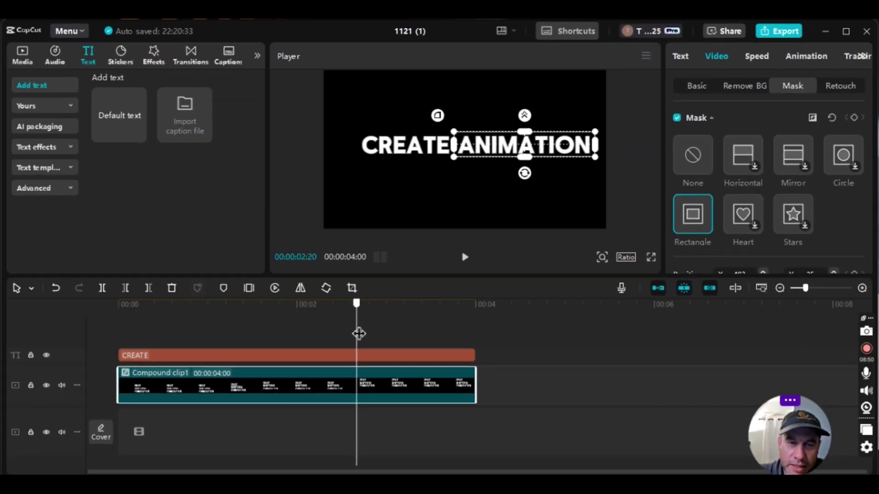
Set the CREATE clip's text colour to the green swatch 00B209
left_click_drag(357, 333, 111, 336)
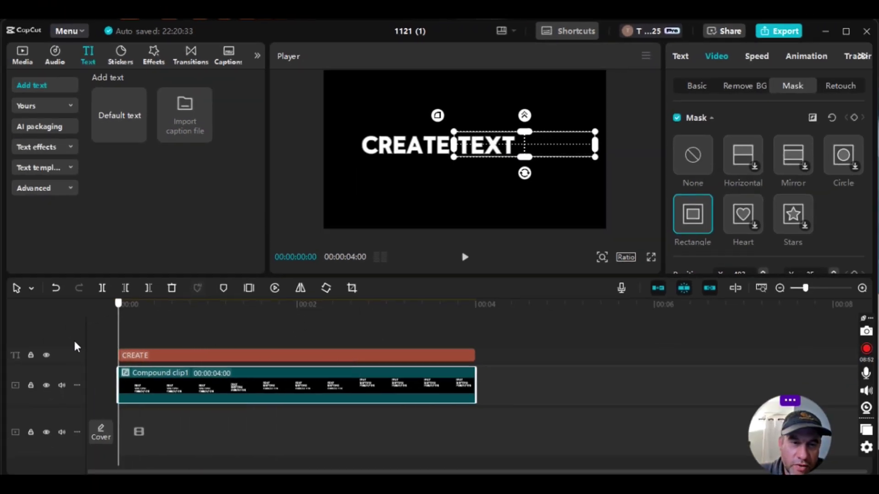
left_click(150, 356)
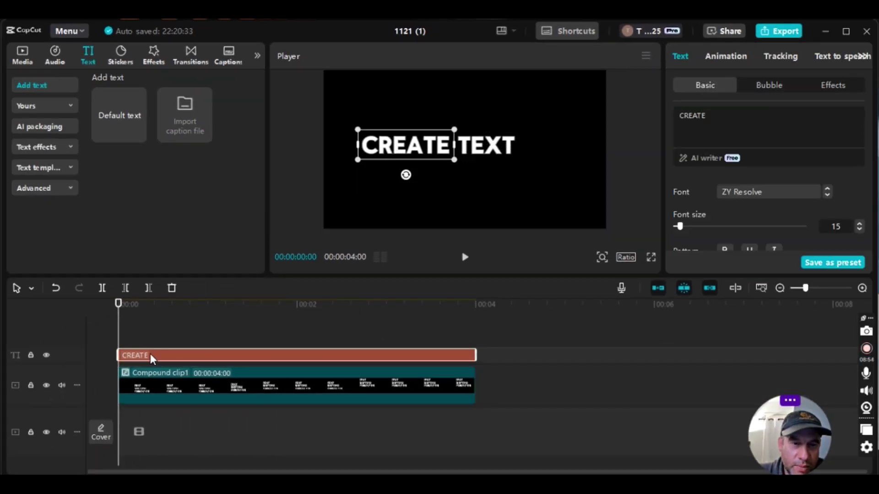
scroll(760, 188, "down", 3)
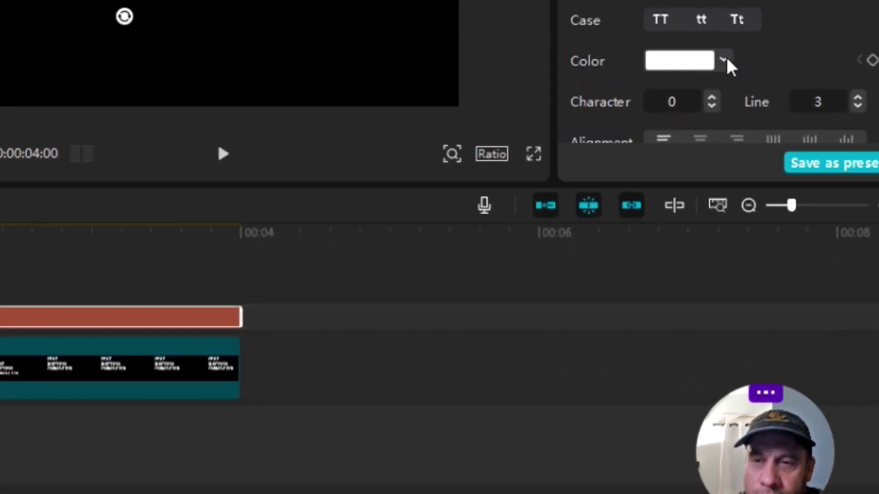
left_click(752, 177)
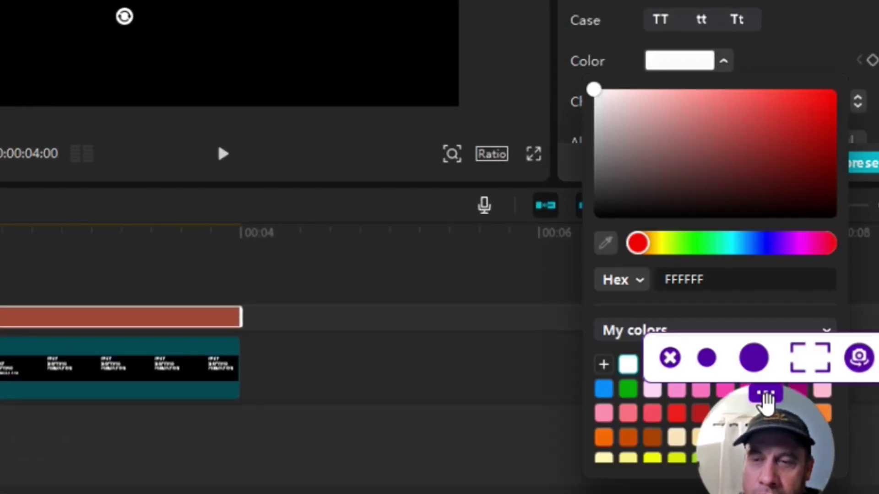
left_click(627, 390)
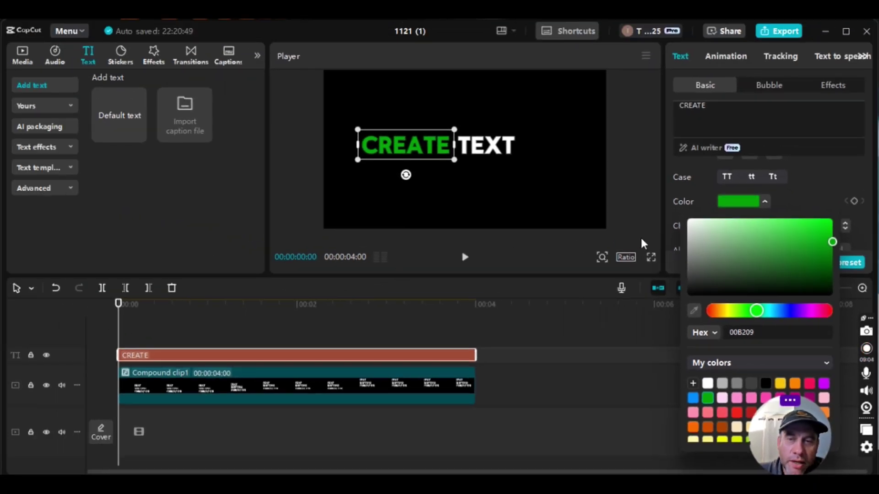
left_click(651, 258)
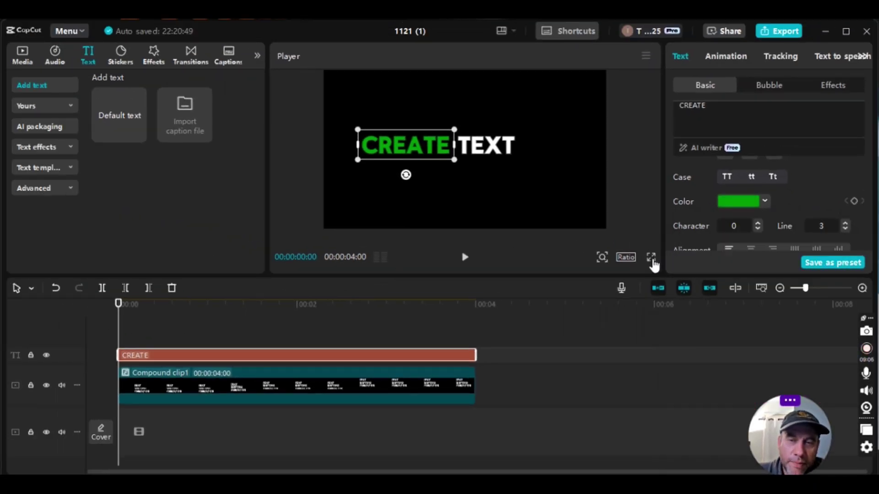
left_click(650, 258)
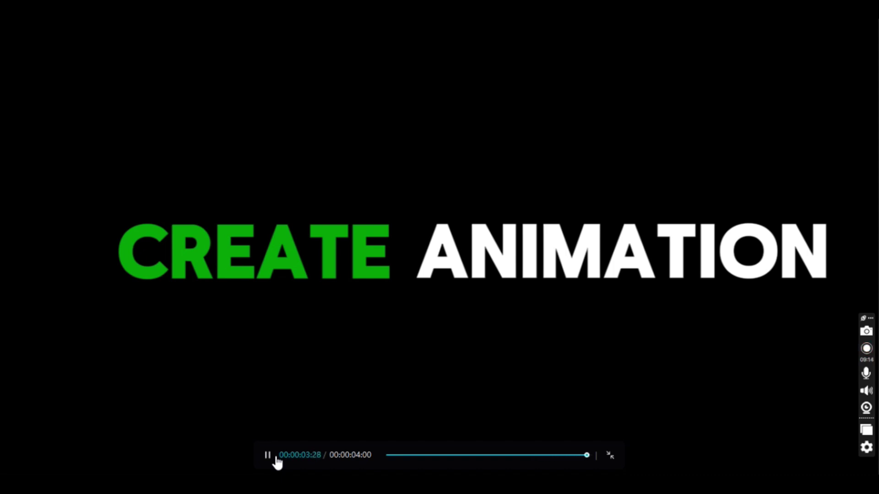
left_click(272, 460)
key("Escape")
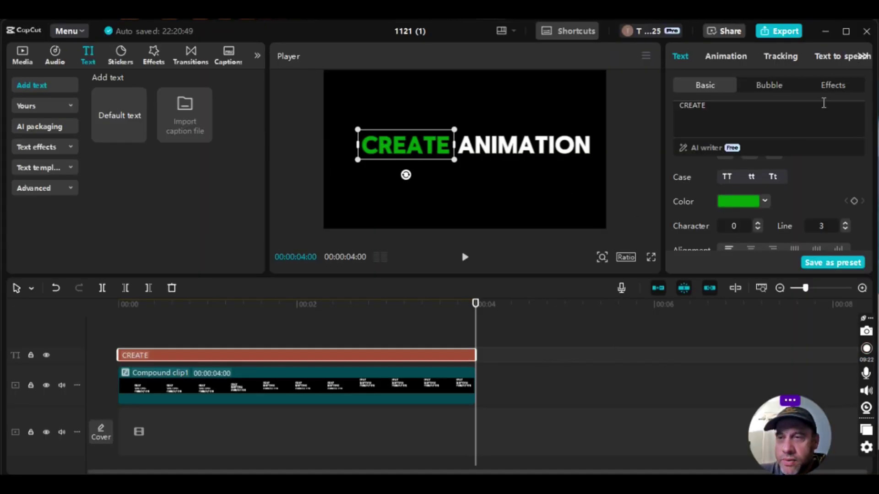
left_click(779, 31)
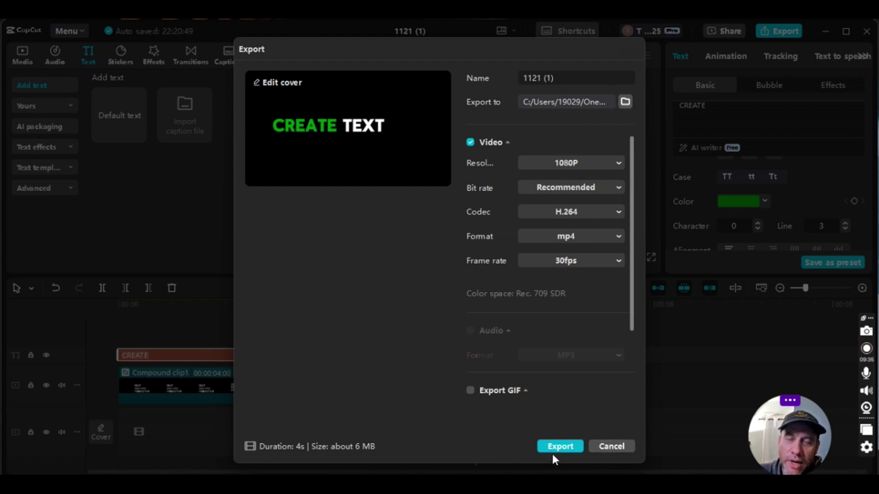
left_click(618, 448)
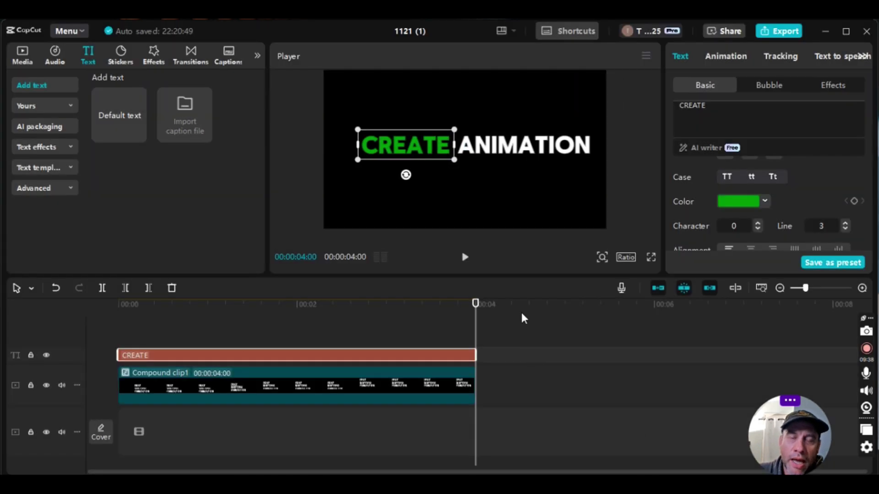